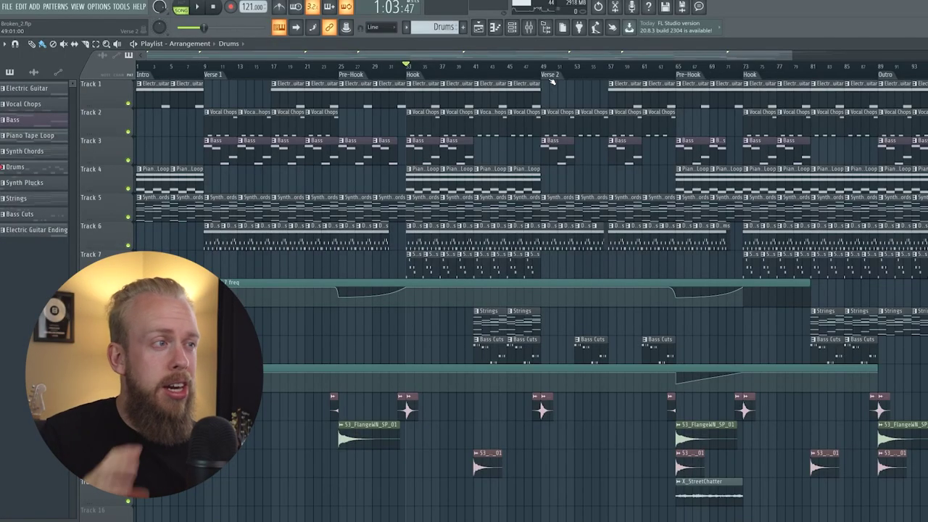
# Step: Zoom out over the whole arrangement and start playback from the Hook at bar 33
pyautogui.scroll(-4, 537, 82)
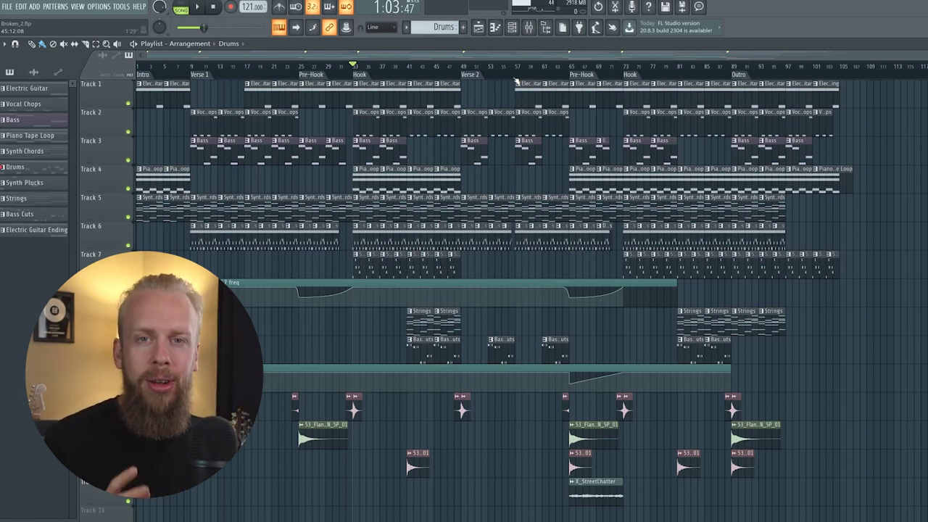
pyautogui.scroll(2, 457, 66)
pyautogui.press('space')
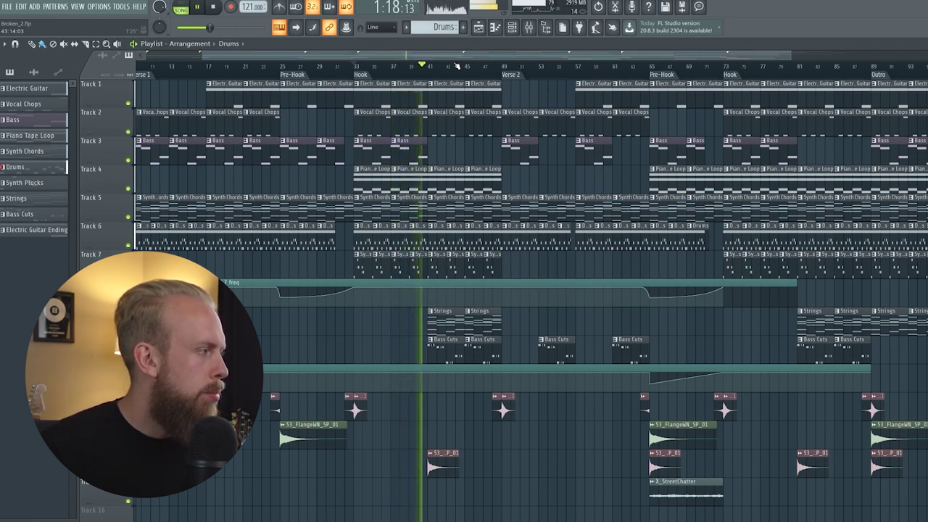
# Step: Stop the song playback
pyautogui.press('space')
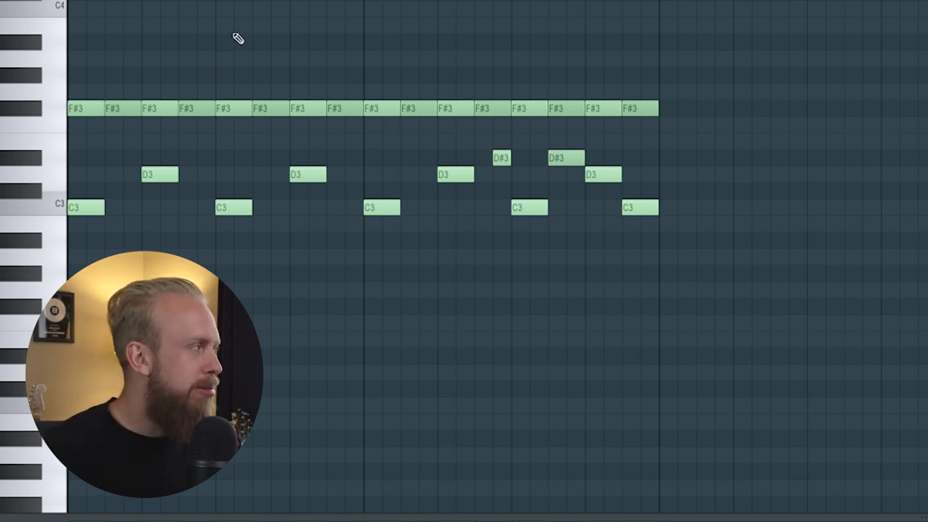
# Step: Inspect the D#3 note's properties in the loop pattern, then close them
pyautogui.scroll(-2, 242, 33)
pyautogui.scroll(2, 245, 33)
pyautogui.scroll(-3, 244, 33)
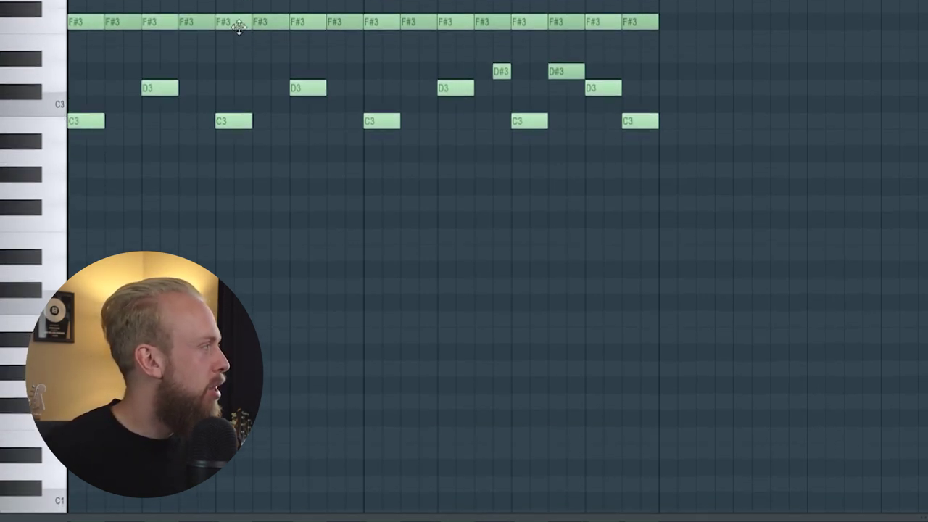
pyautogui.scroll(3, 239, 26)
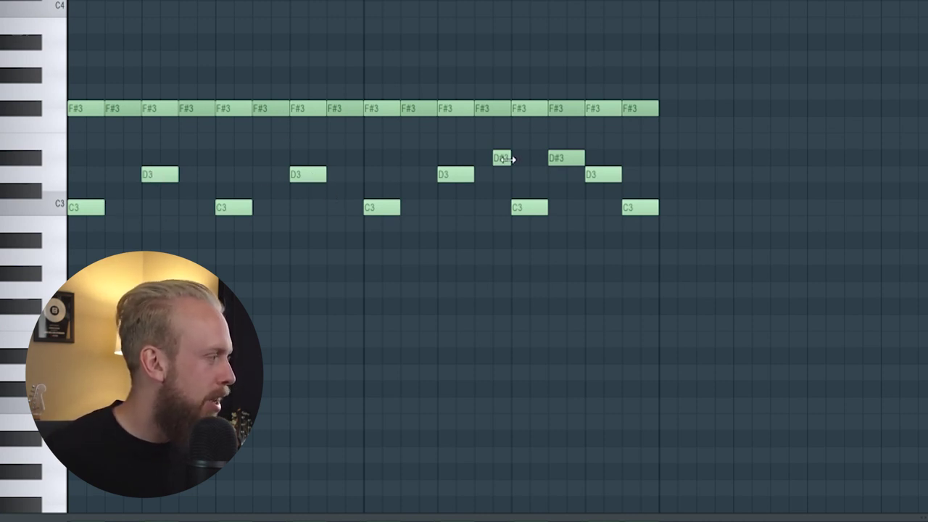
pyautogui.doubleClick(502, 158)
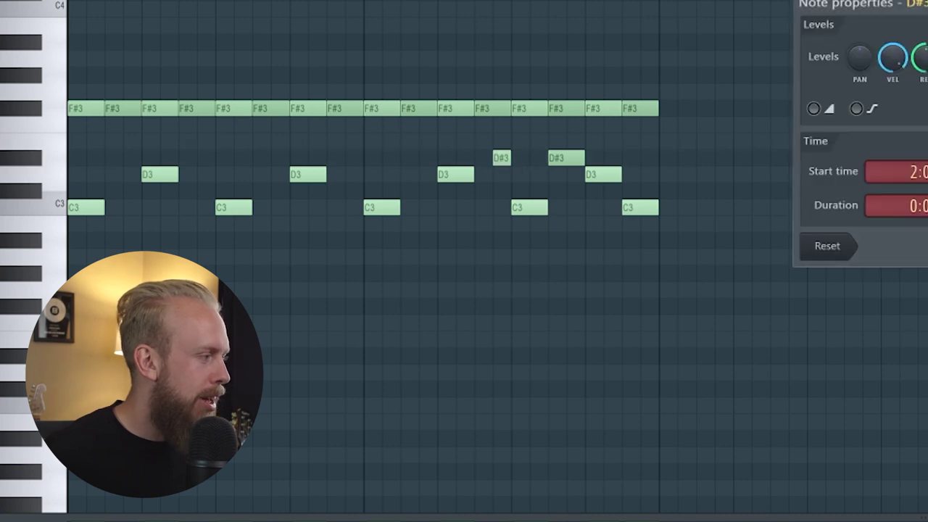
pyautogui.press('Escape')
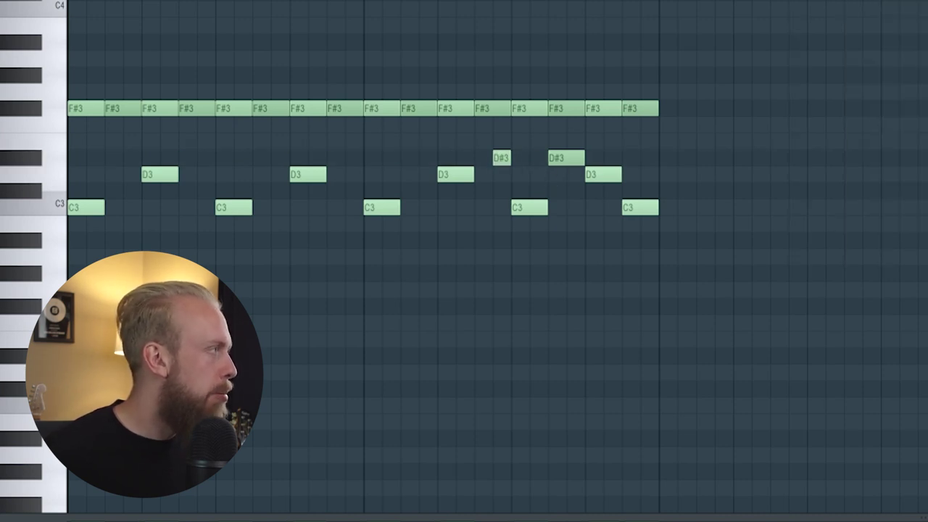
# Step: Audition the loop pattern, restarting it from its beginning
pyautogui.press('space')
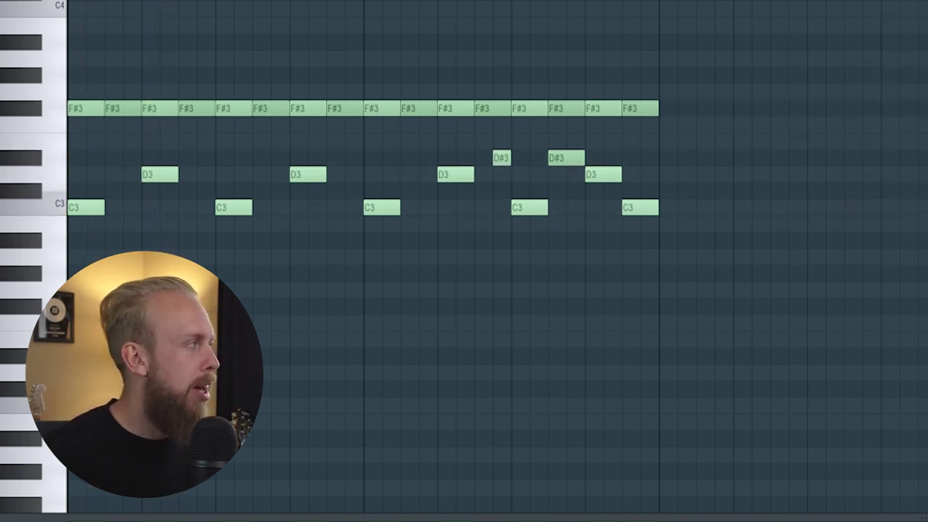
pyautogui.press('space')
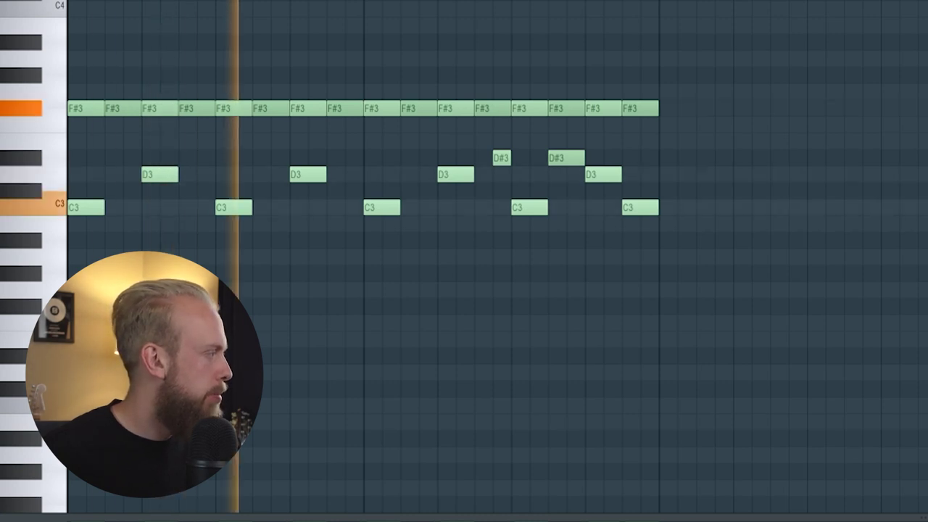
pyautogui.scroll(-2, 363, 261)
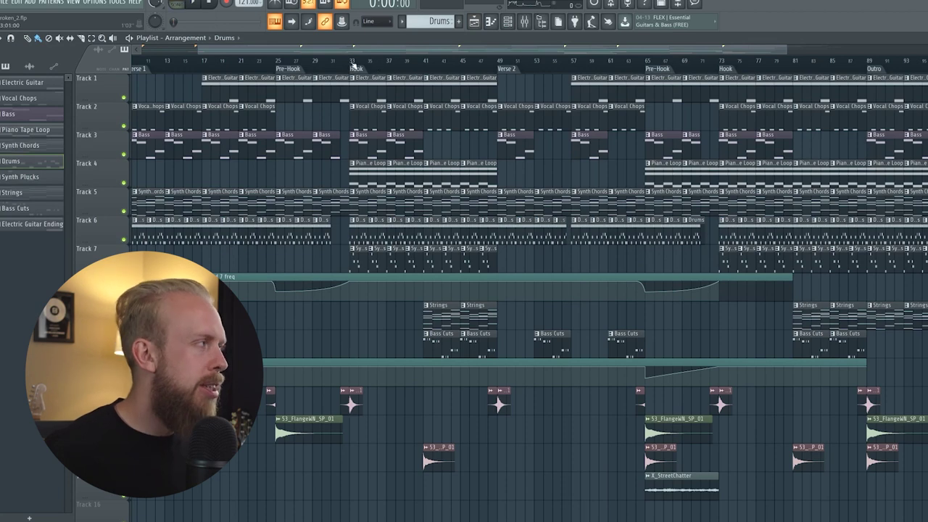
# Step: Start playback from the Hook section and bring up the Synth Chords piano roll
pyautogui.click(352, 64)
pyautogui.press('space')
pyautogui.scroll(4, 354, 65)
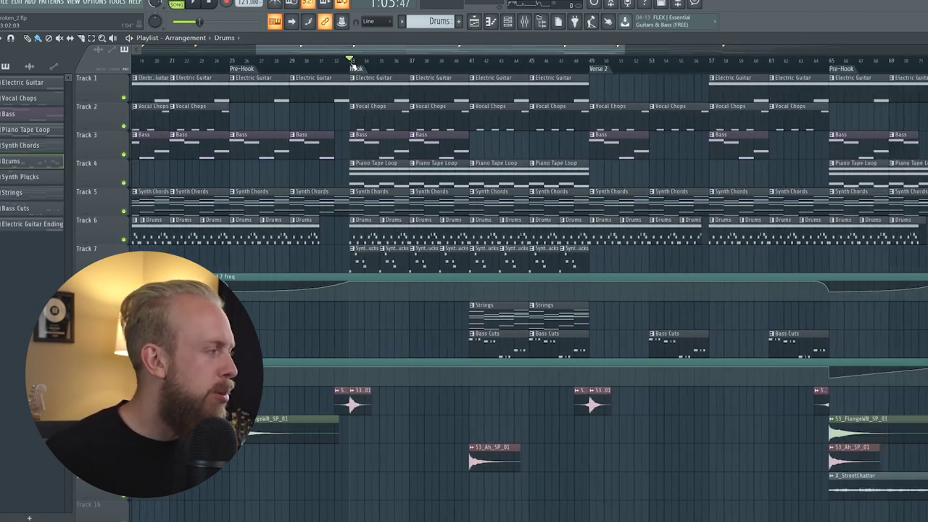
pyautogui.scroll(-1, 353, 65)
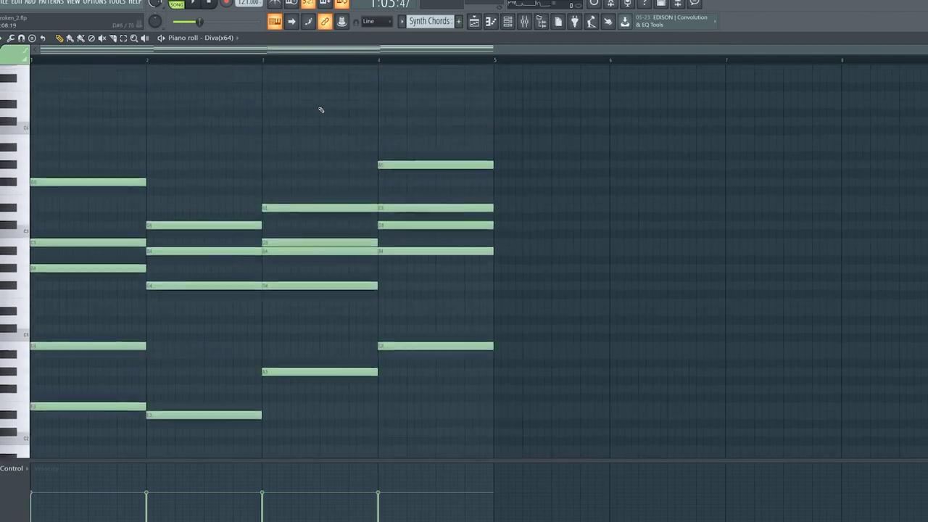
pyautogui.scroll(-1, 322, 108)
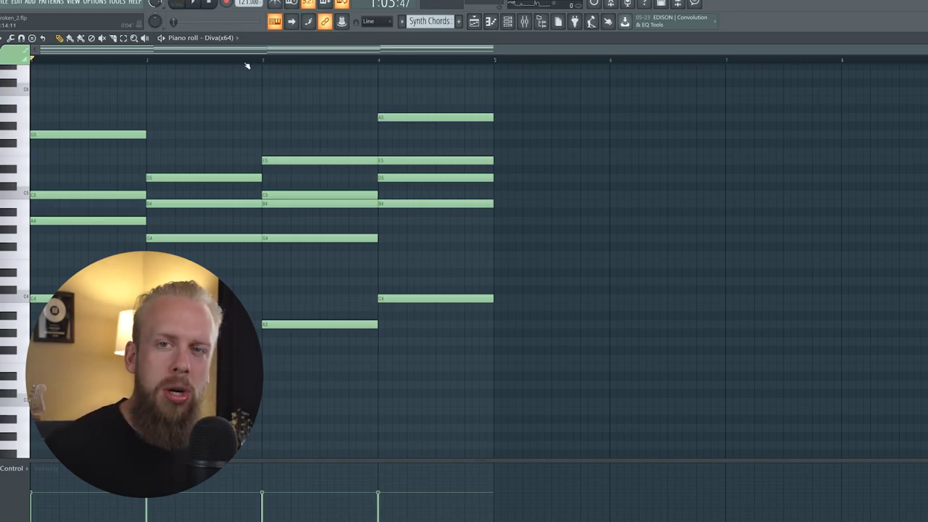
pyautogui.scroll(1, 236, 91)
# Step: Play the Synth Chords progression, stop it, and return to the arrangement Playlist
pyautogui.press('space')
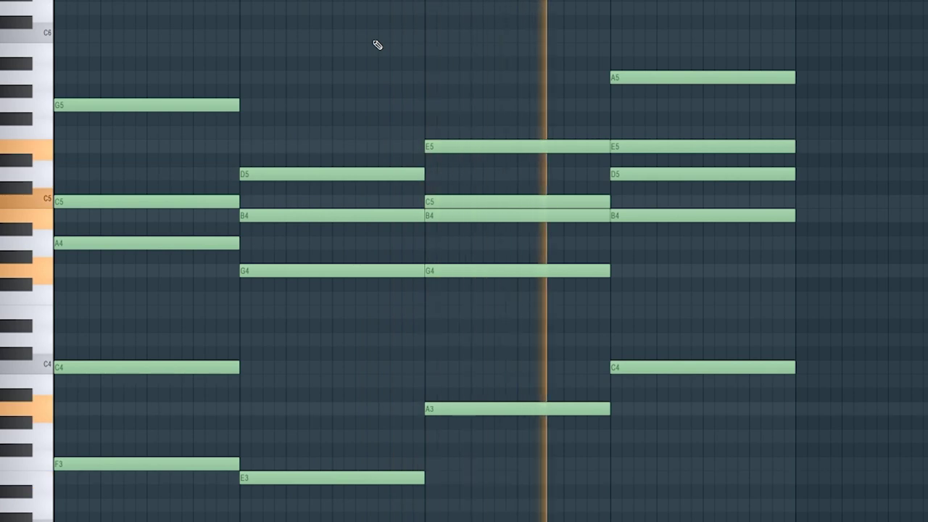
pyautogui.press('space')
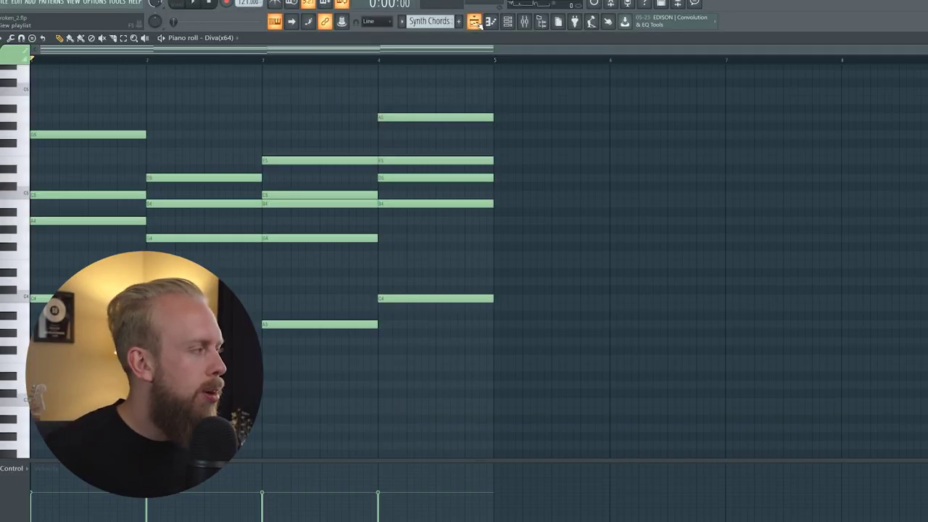
pyautogui.click(475, 22)
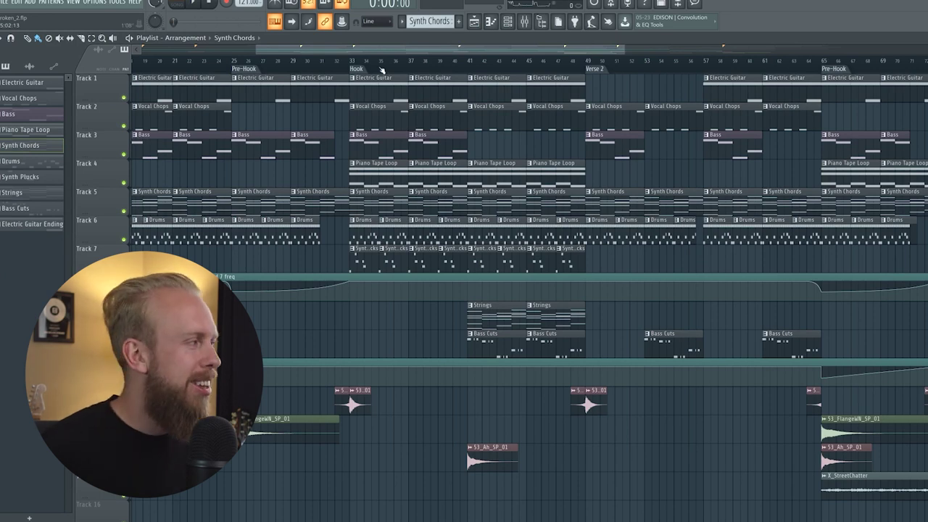
pyautogui.scroll(3, 355, 67)
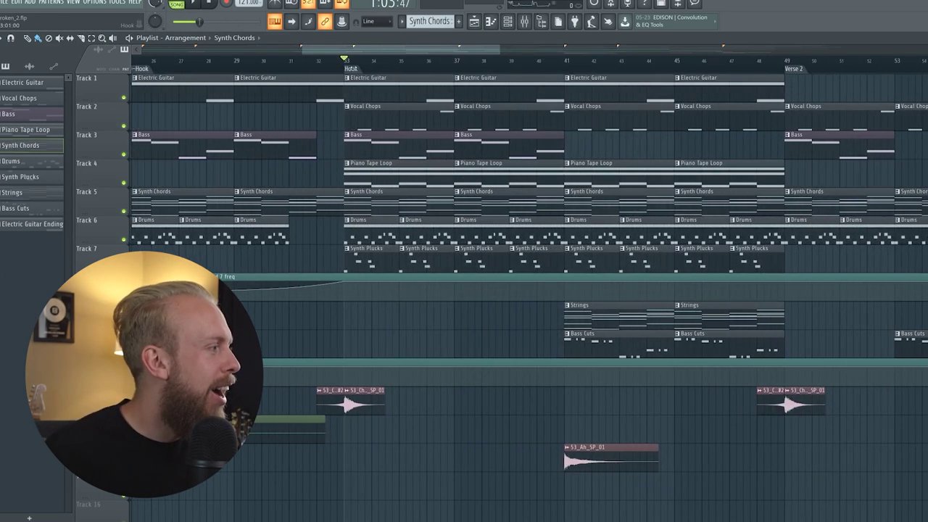
# Step: Play the Bass pattern's four long 3x Osc notes, then show the Channel rack
pyautogui.doubleClick(380, 152)
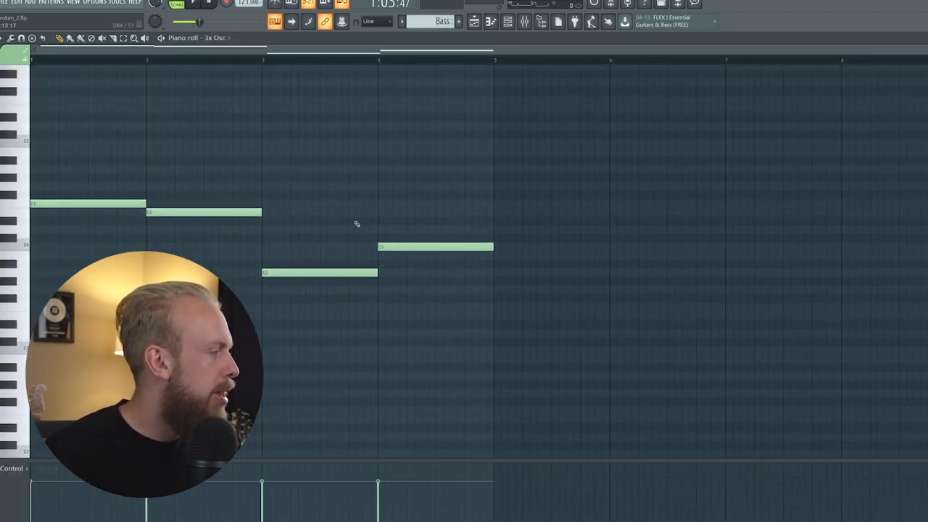
pyautogui.click(192, 4)
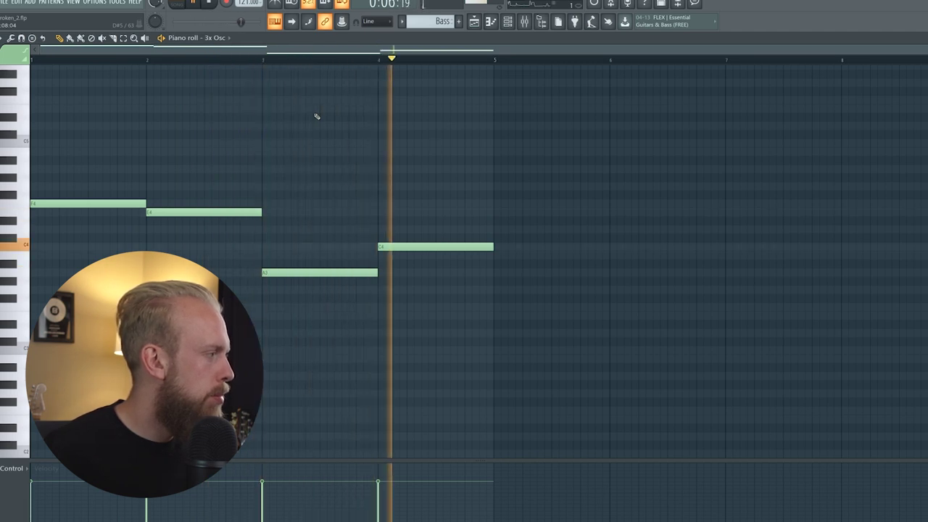
pyautogui.press('space')
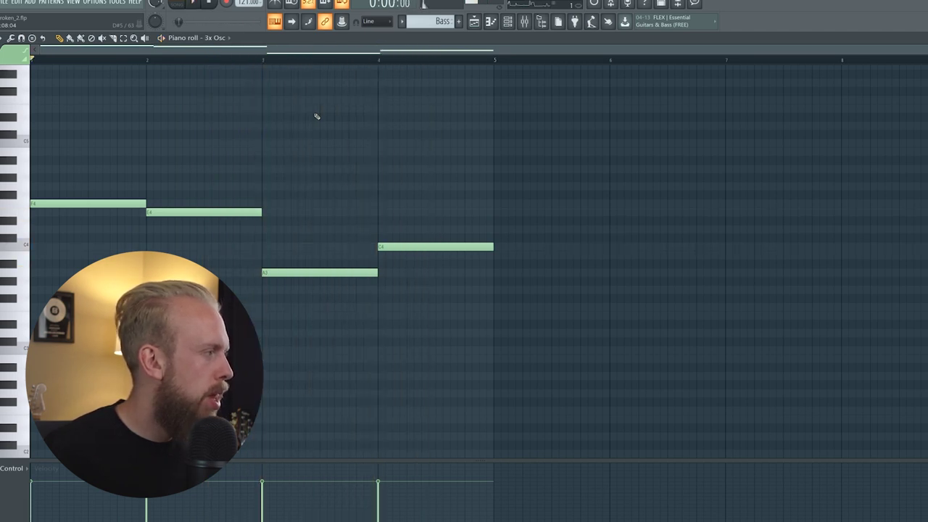
pyautogui.click(508, 23)
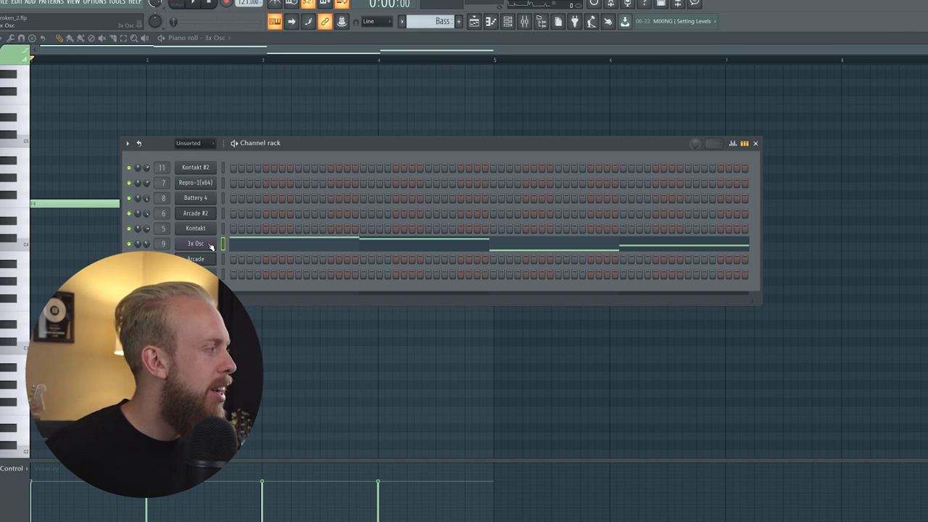
# Step: Insert a new 3x Osc #2 channel and set oscillator 1's coarse tuning to 0
pyautogui.rightClick(211, 246)
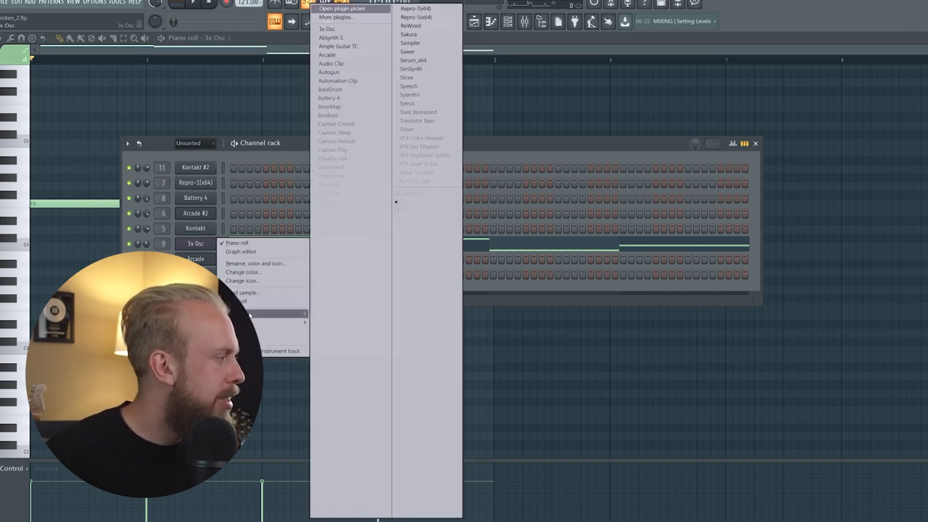
pyautogui.moveTo(275, 312)
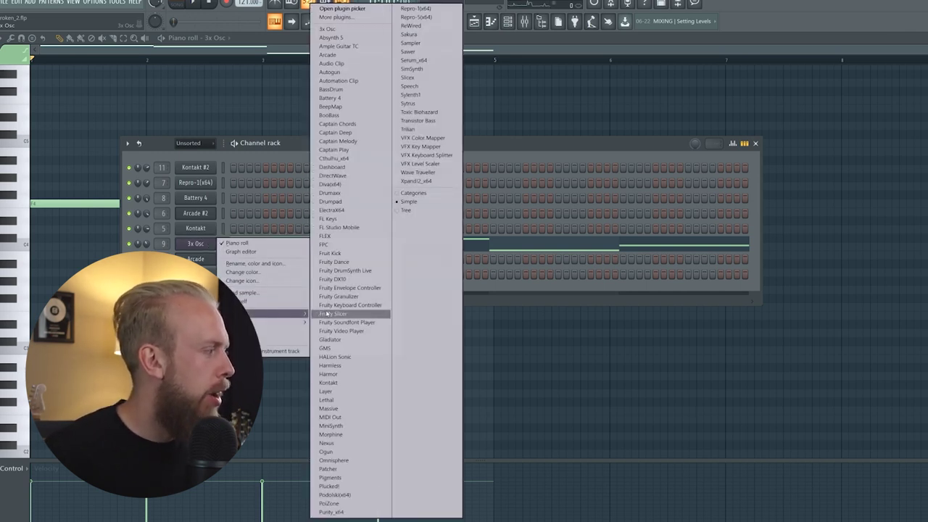
pyautogui.click(341, 28)
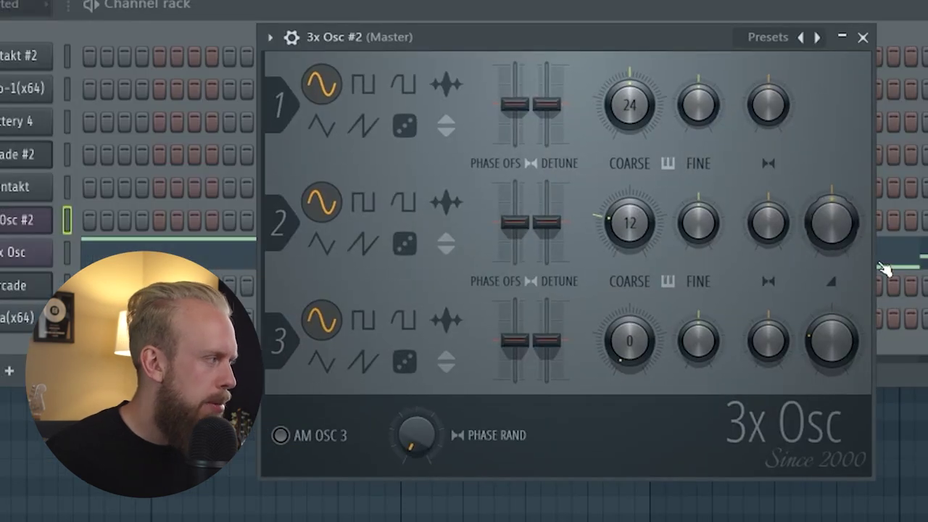
pyautogui.moveTo(832, 340); pyautogui.dragTo(832, 370)
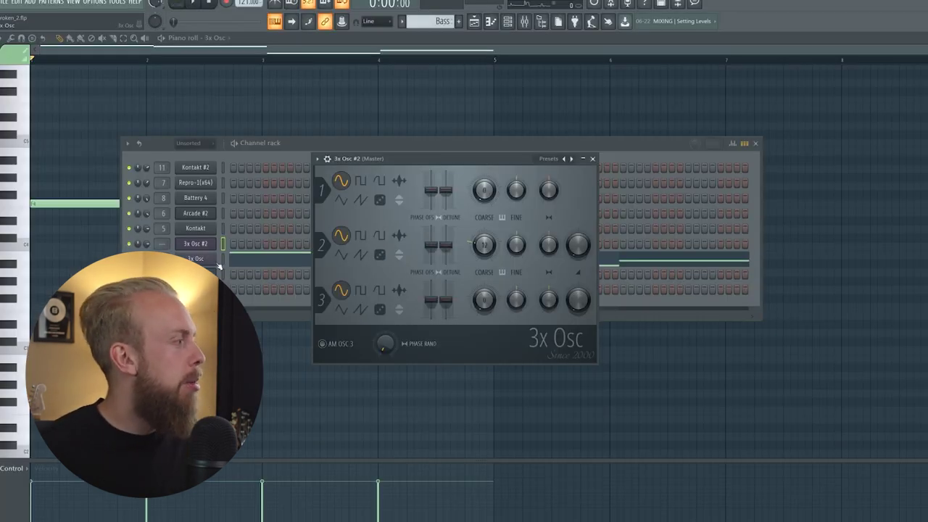
# Step: Dismiss the 3x Osc #2 channel menu and bring the bass line's notes forward
pyautogui.rightClick(195, 244)
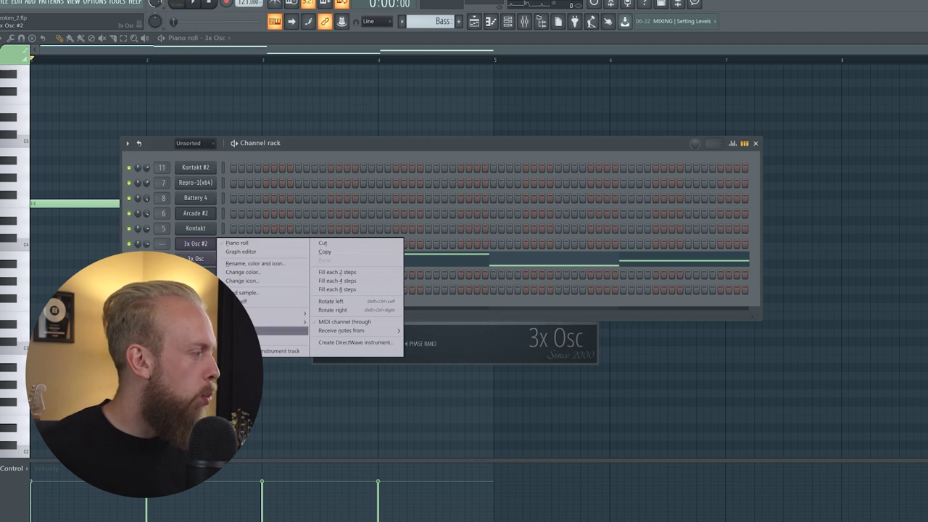
pyautogui.click(287, 331)
pyautogui.click(446, 115)
# Step: Switch from the bass piano roll back to the song arrangement Playlist
pyautogui.scroll(-1, 446, 115)
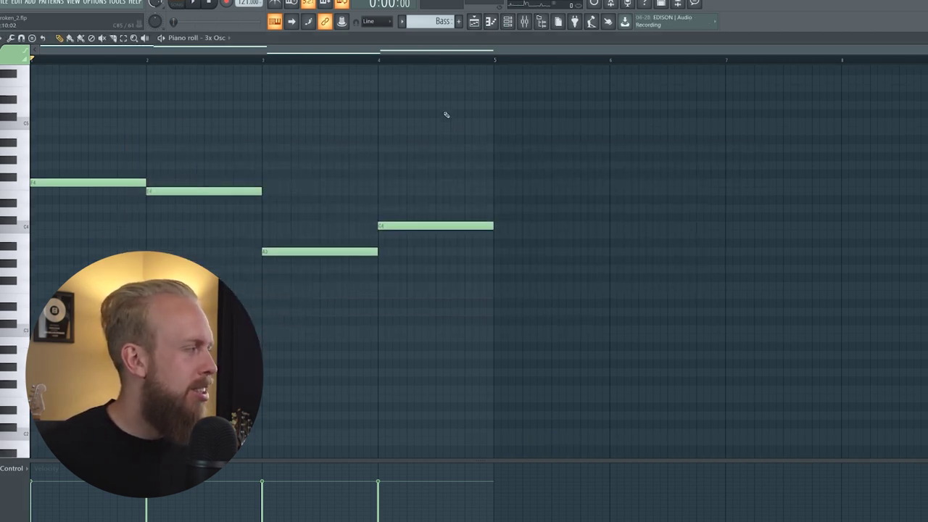
pyautogui.scroll(1, 446, 114)
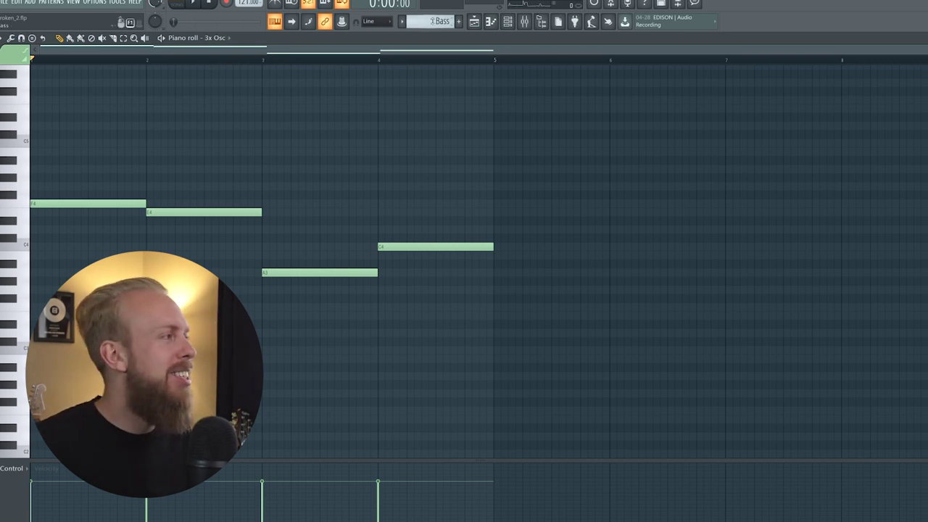
pyautogui.click(473, 24)
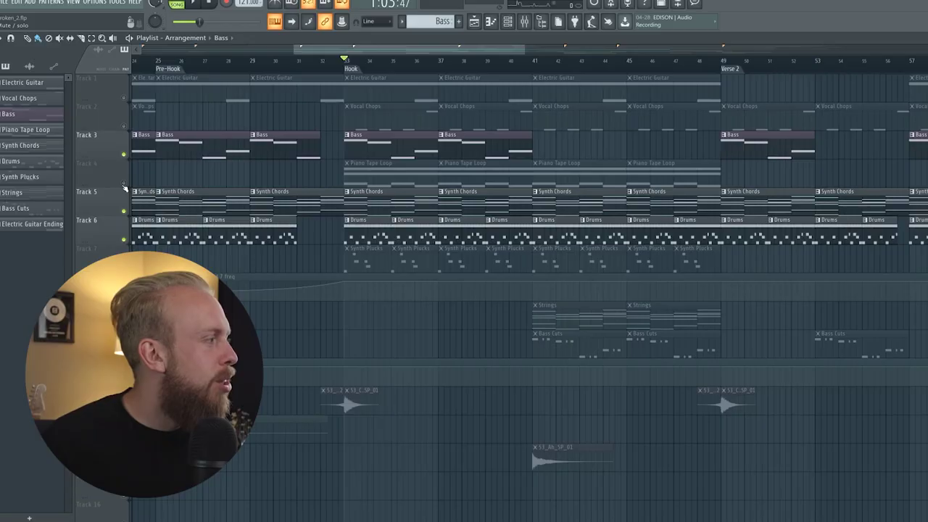
# Step: Open the Piano Tape Loop clip and show its Arcade instrument from the Channel rack
pyautogui.doubleClick(415, 172)
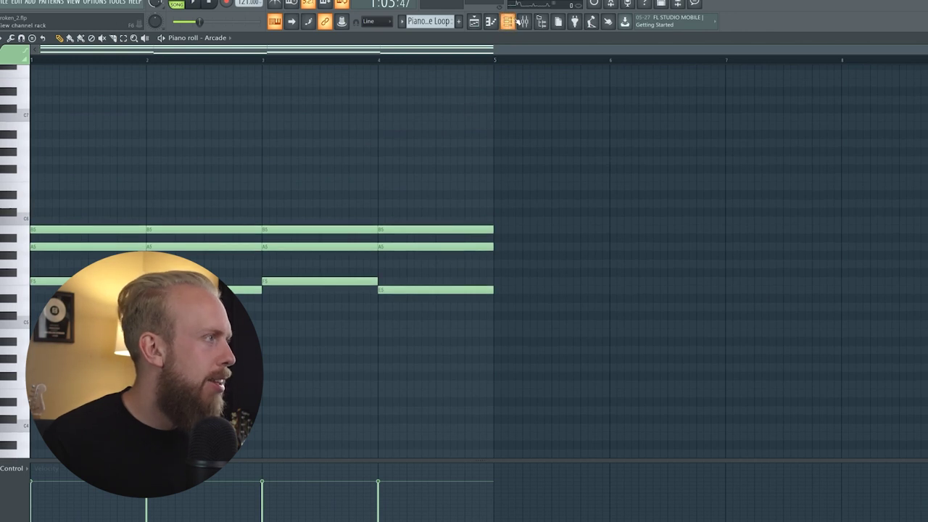
pyautogui.press('F6')
pyautogui.click(210, 259)
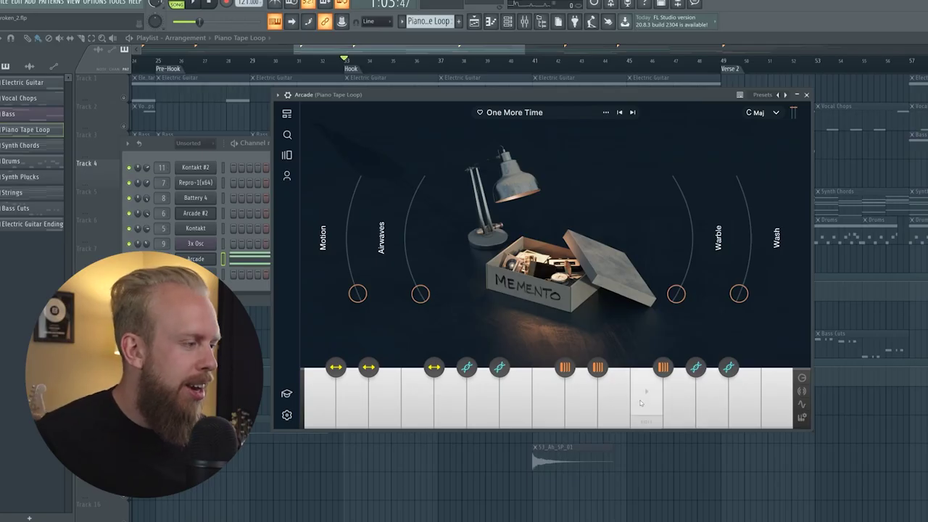
# Step: Audition the Arcade sample on five keys, then return to the piano loop's notes
pyautogui.click(640, 403)
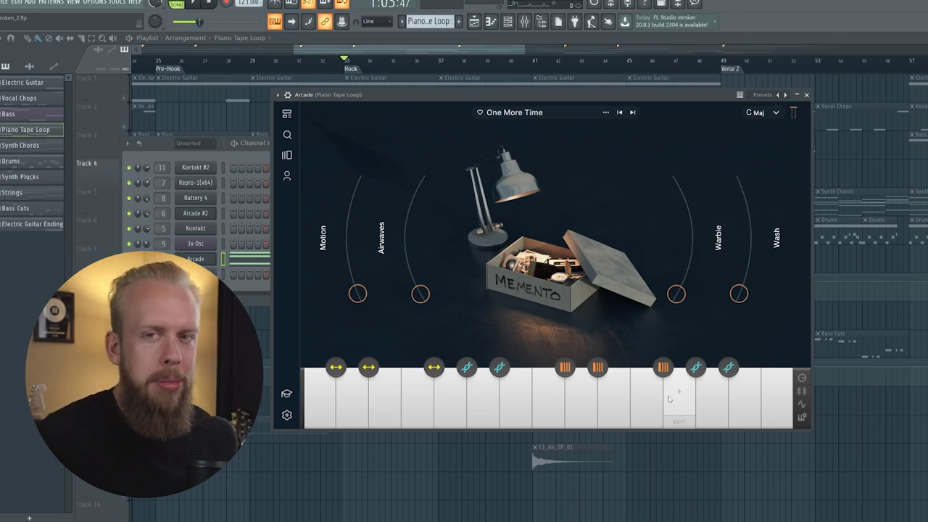
pyautogui.click(676, 395)
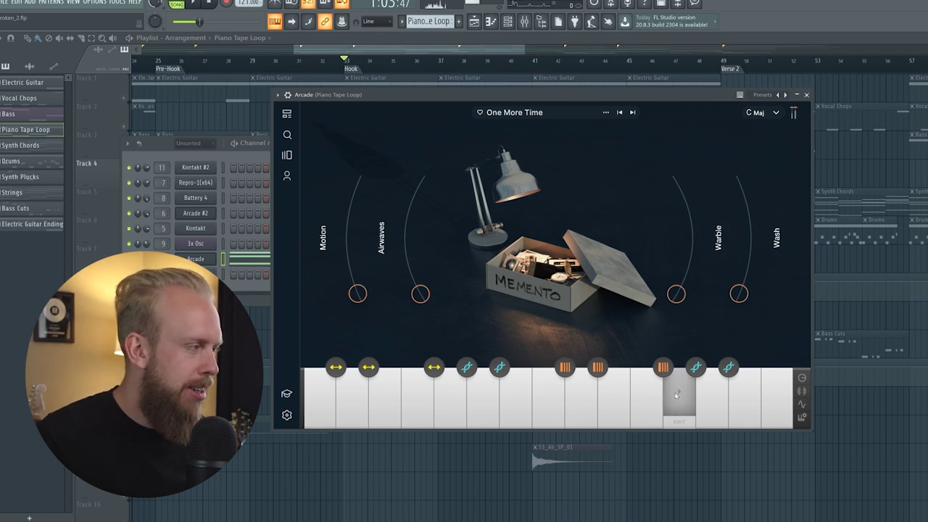
pyautogui.click(715, 395)
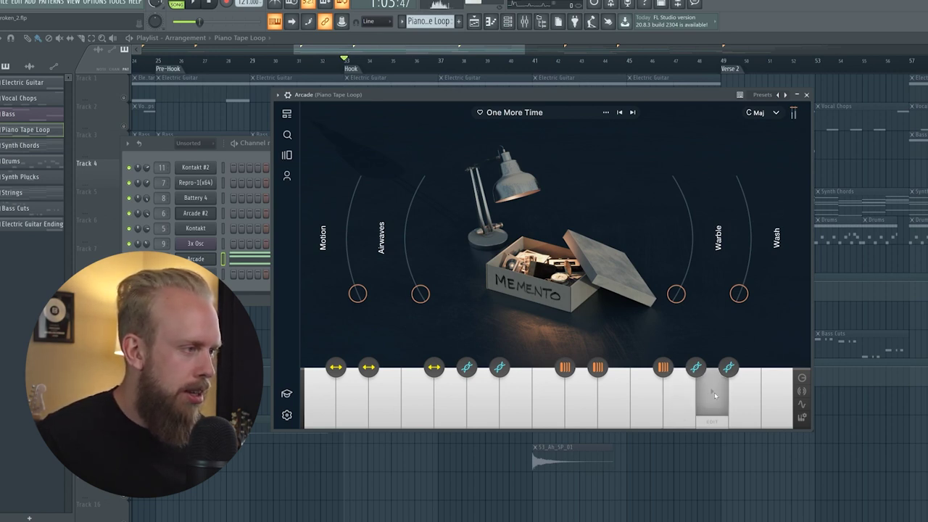
pyautogui.click(744, 398)
pyautogui.click(779, 399)
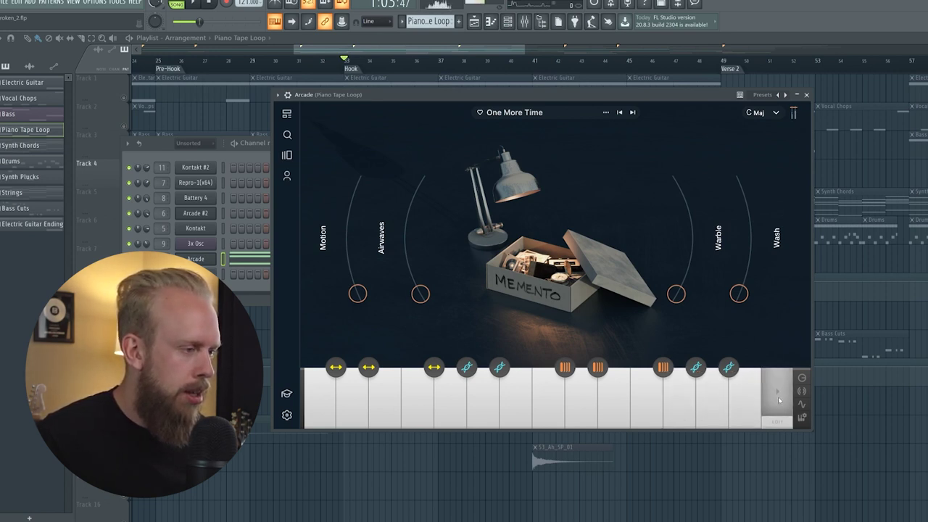
pyautogui.click(250, 259)
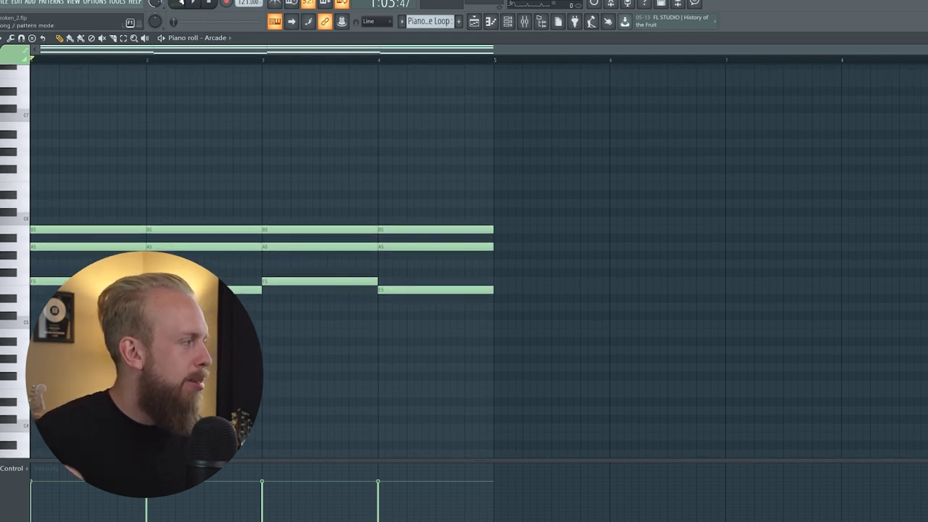
# Step: Play the piano loop pattern, then cue playback at the Hook at bar 33
pyautogui.scroll(-3, 309, 181)
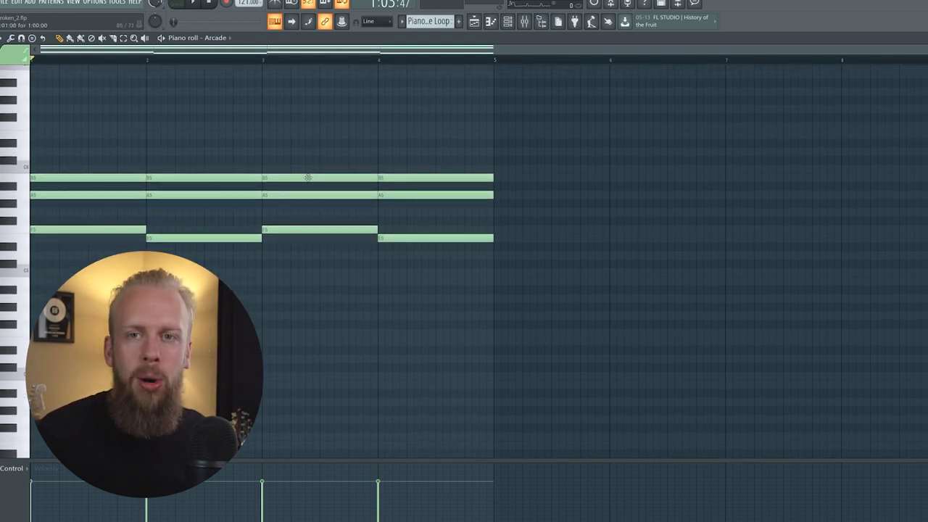
pyautogui.press('space')
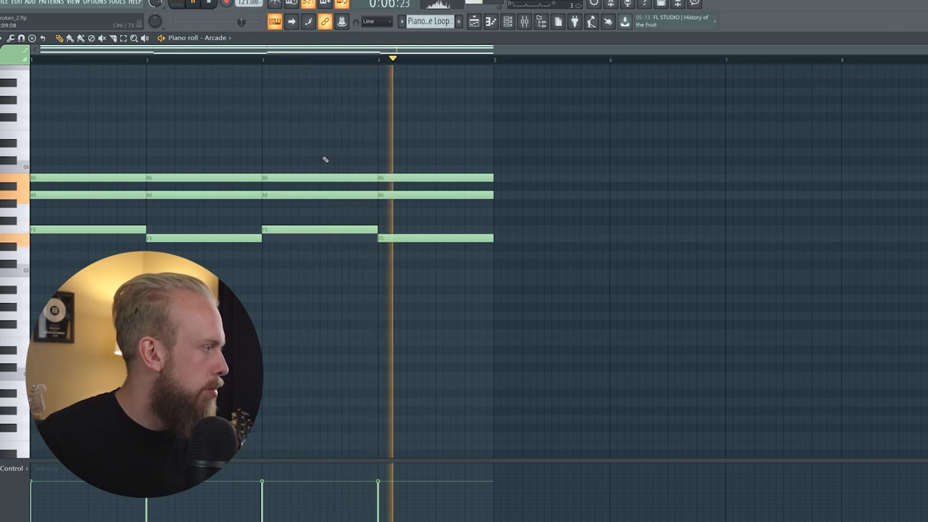
pyautogui.click(351, 68)
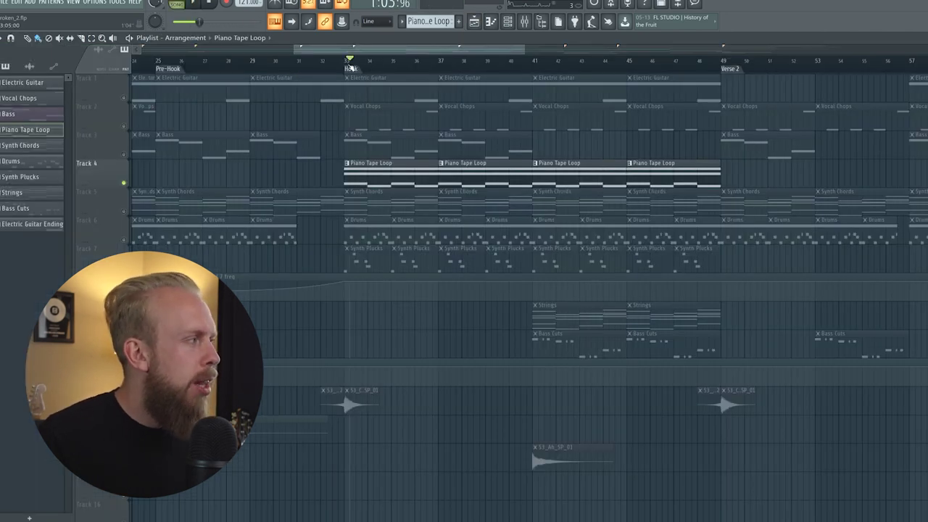
pyautogui.press('space')
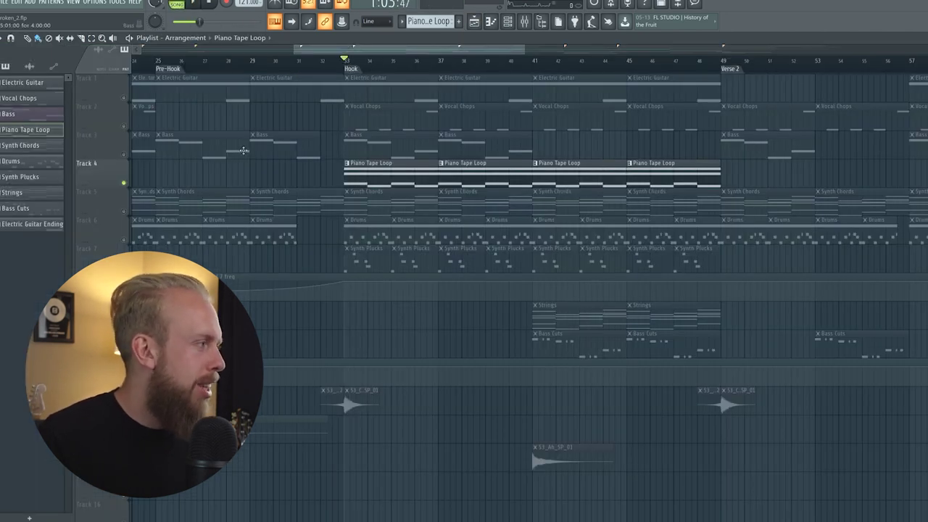
# Step: Unmute the Bass and Synth Chords tracks and play the Hook
pyautogui.click(124, 154)
pyautogui.click(123, 211)
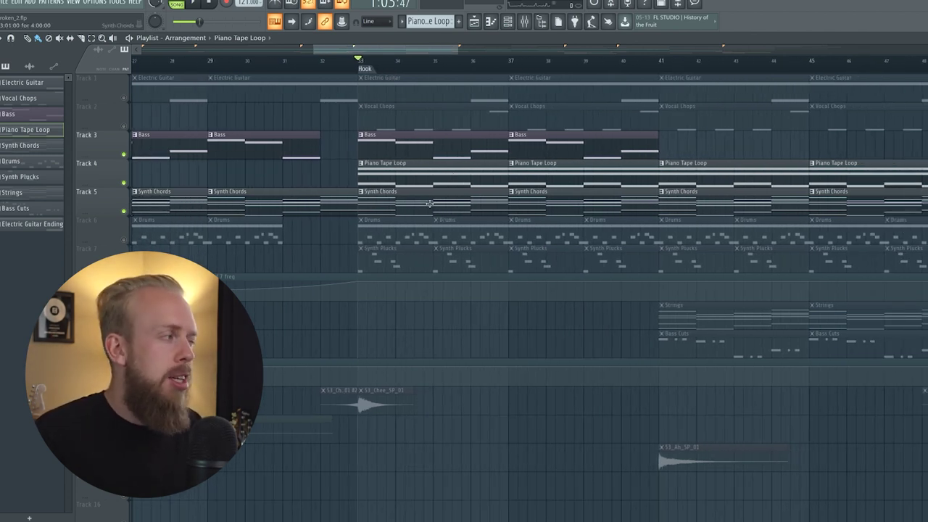
pyautogui.press('space')
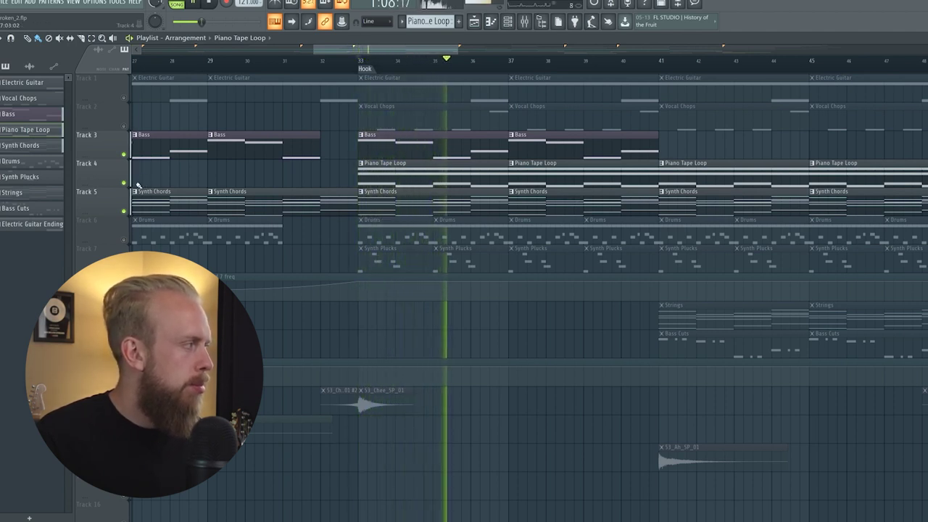
pyautogui.press('space')
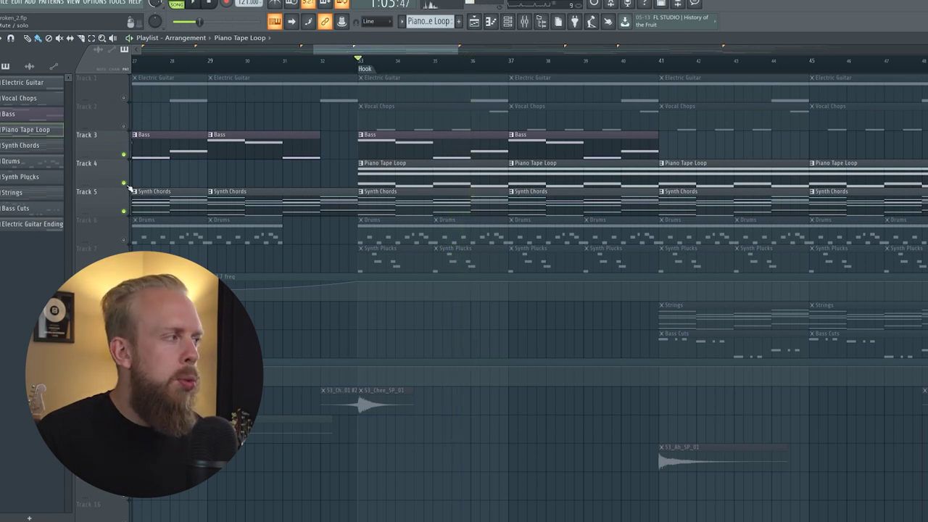
# Step: Compare the Hook with and without the Piano Tape Loop, then open the Electric Guitar clip
pyautogui.click(124, 184)
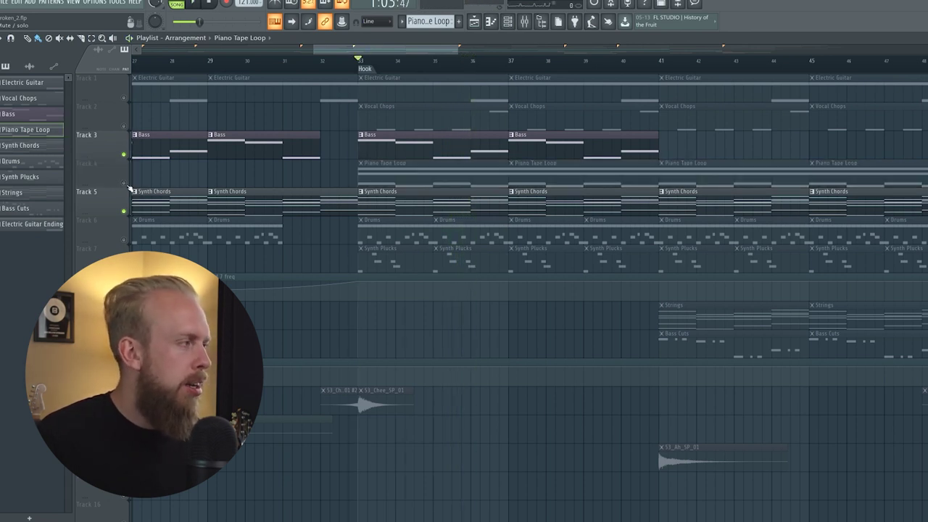
pyautogui.press('space')
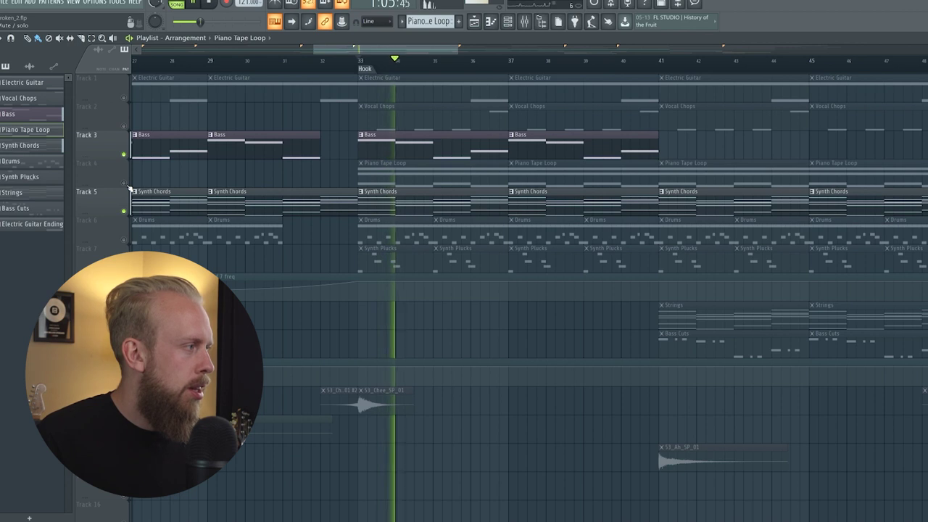
pyautogui.press('space')
pyautogui.click(125, 184)
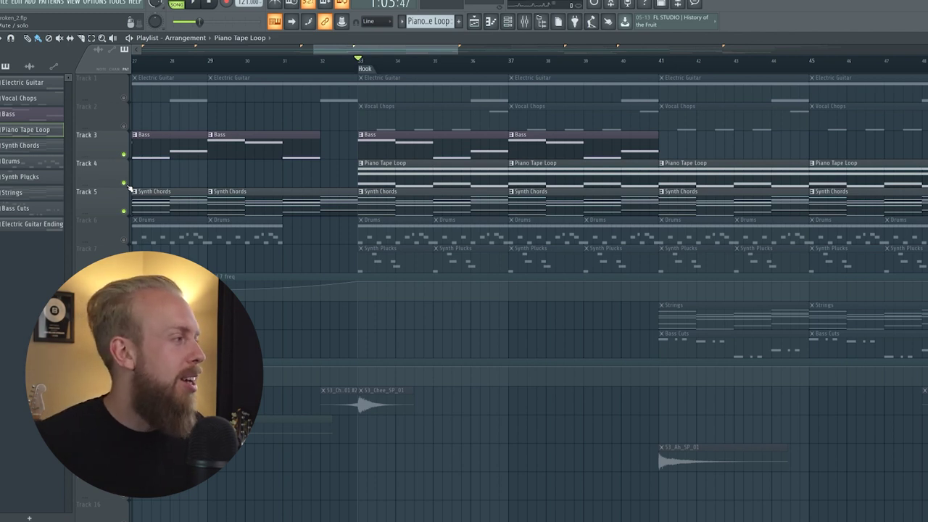
pyautogui.press('space')
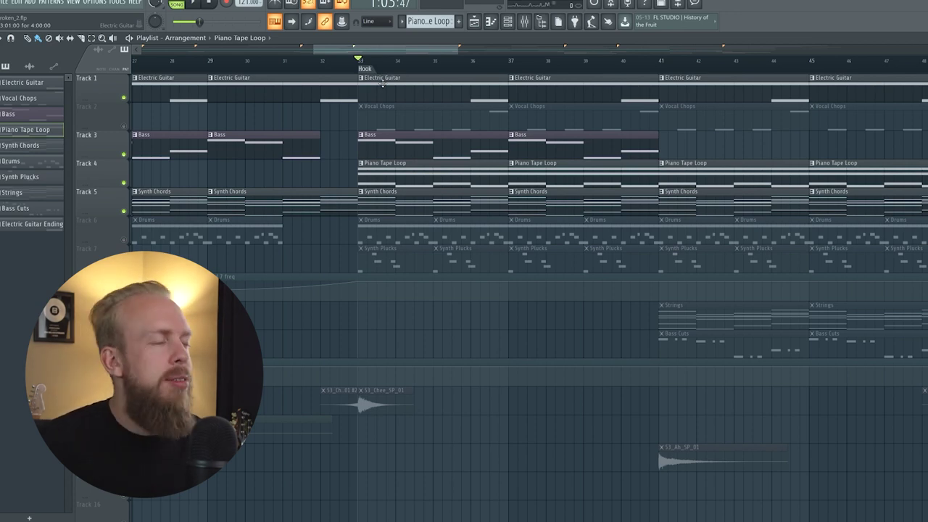
pyautogui.doubleClick(383, 84)
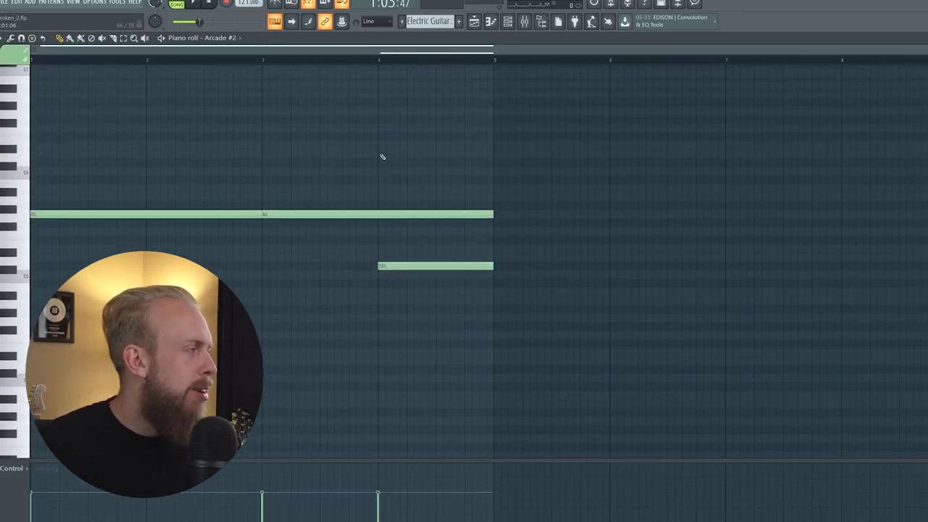
pyautogui.click(508, 21)
pyautogui.click(507, 22)
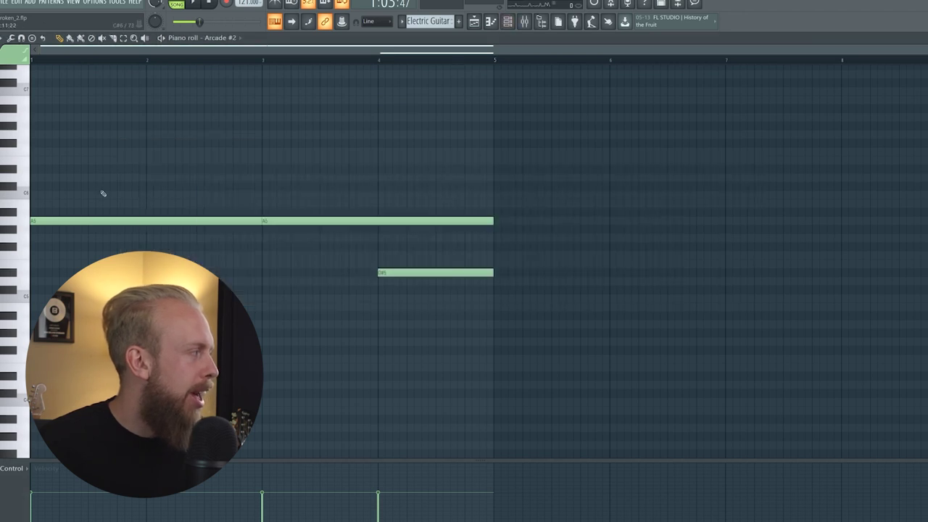
pyautogui.click(29, 194)
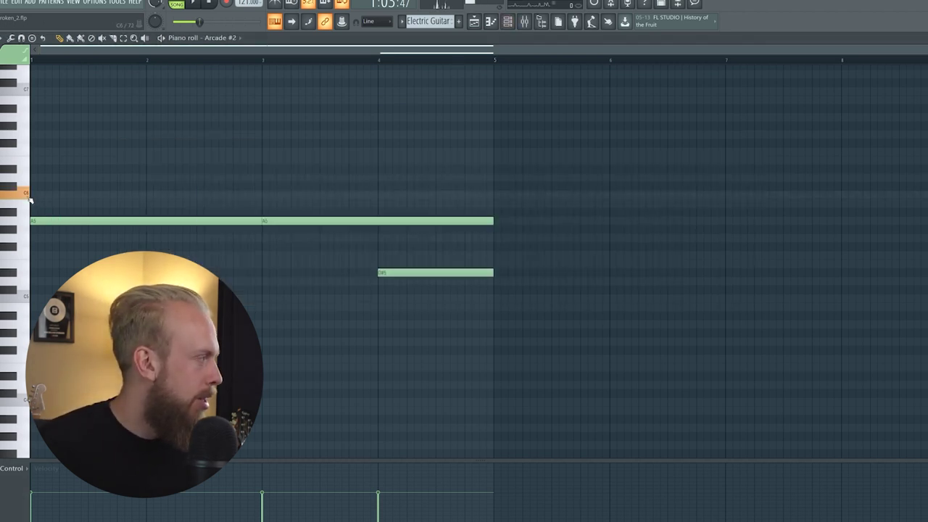
pyautogui.moveTo(29, 201); pyautogui.dragTo(33, 219)
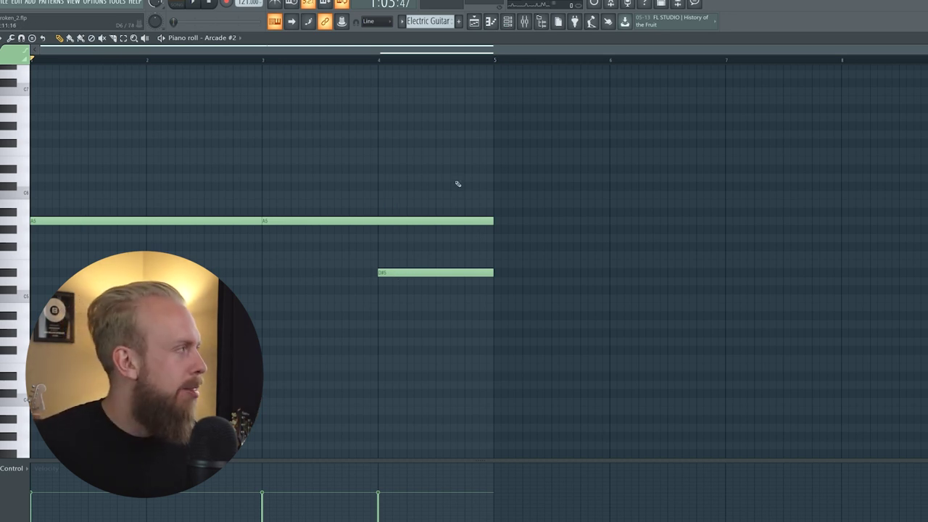
pyautogui.press('space')
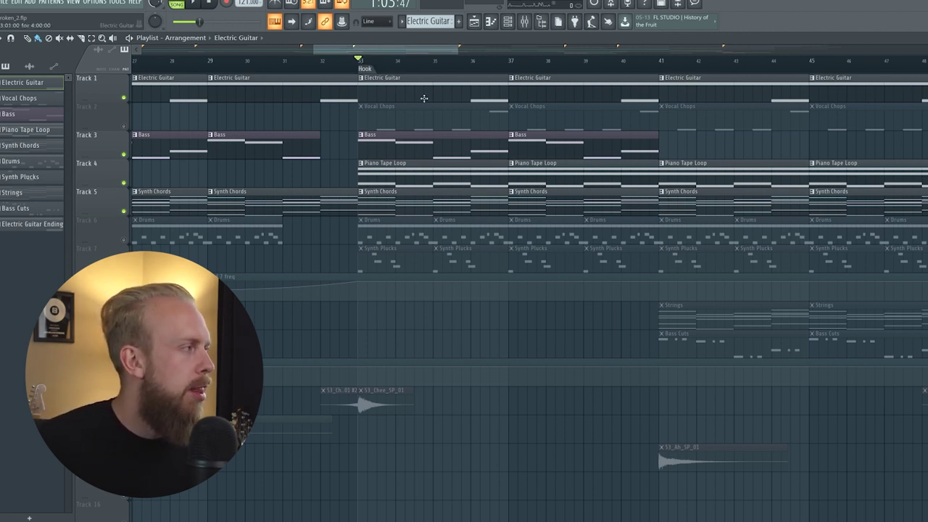
# Step: Play from bar 33, unmute then re-mute the Drums track, and drag the Kontakt window aside
pyautogui.press('space')
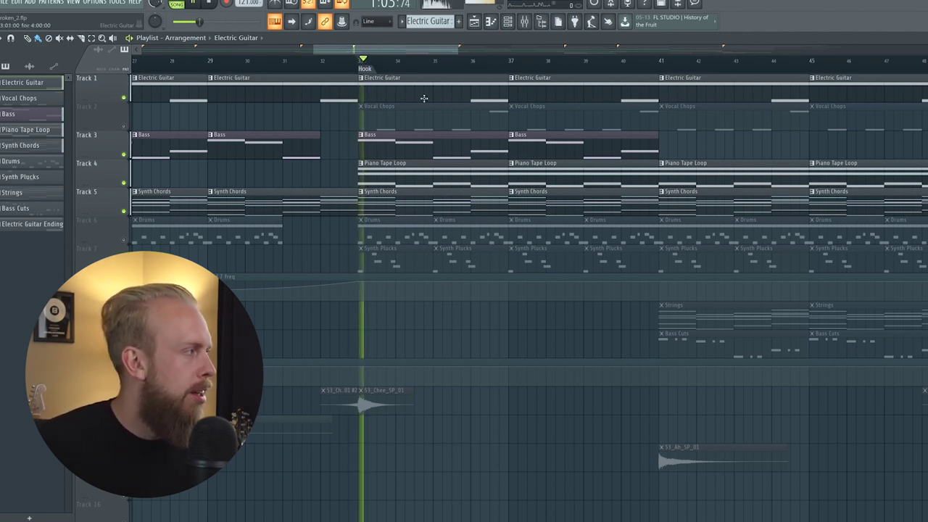
pyautogui.click(126, 239)
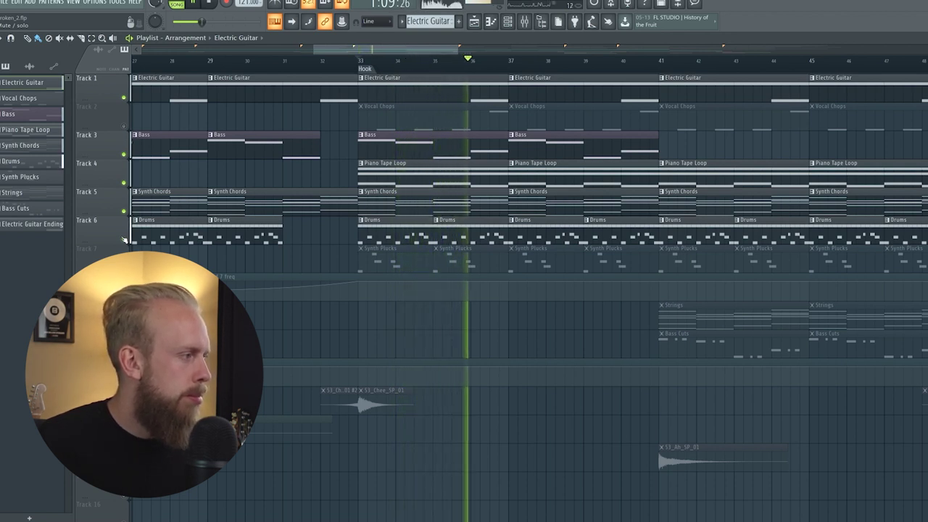
pyautogui.click(124, 239)
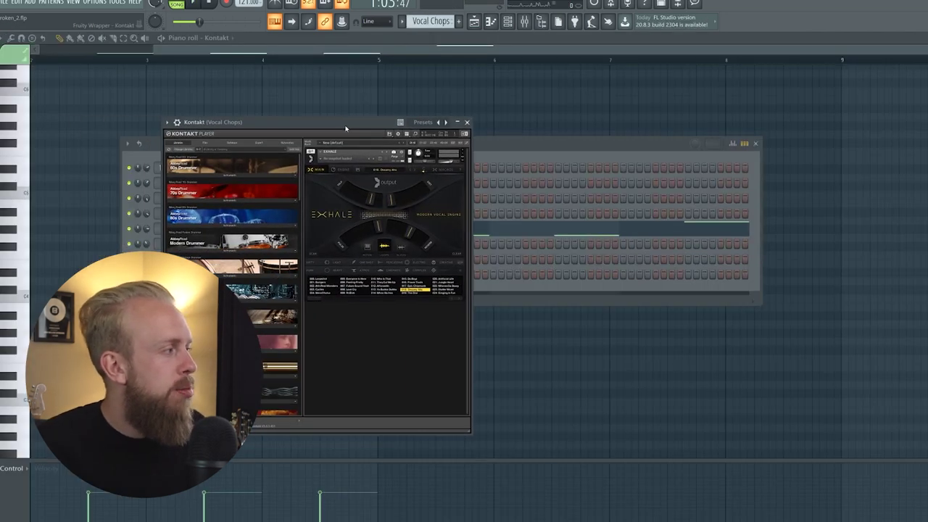
pyautogui.moveTo(346, 124); pyautogui.dragTo(562, 133)
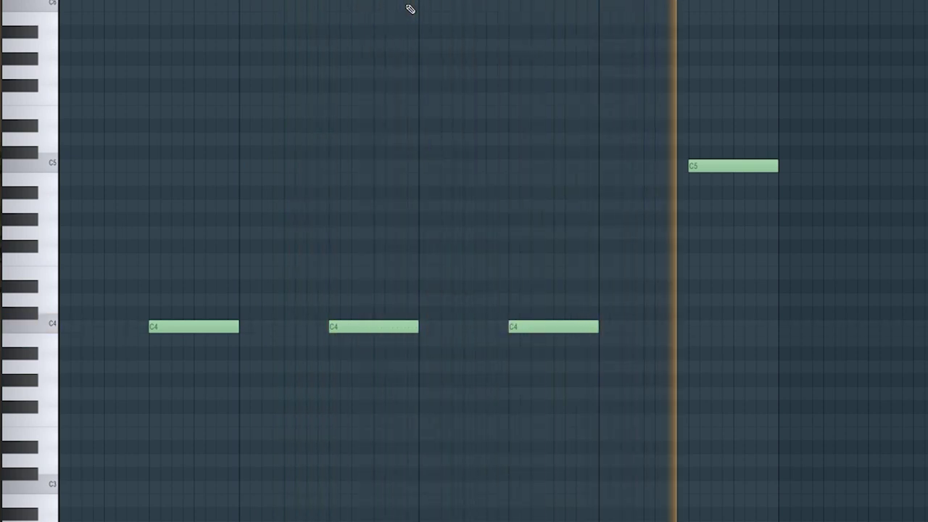
# Step: Unmute Electric Guitar, Bass, Piano Tape Loop and Synth Chords, then play from the Hook
pyautogui.press('space')
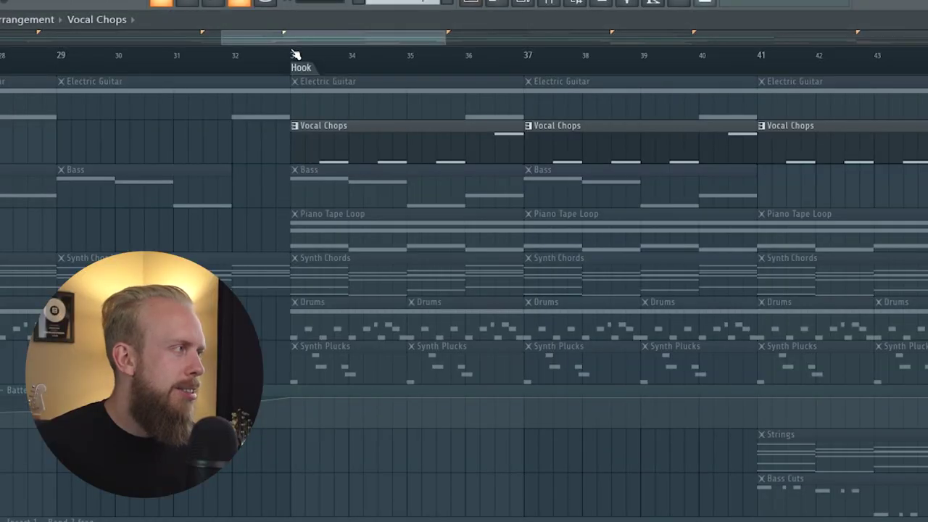
pyautogui.click(5, 102)
pyautogui.click(5, 185)
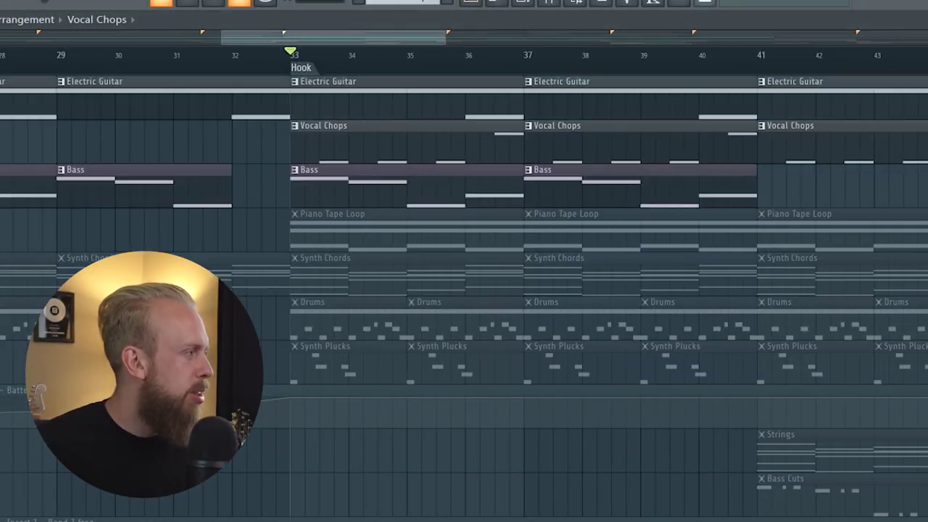
pyautogui.click(4, 229)
pyautogui.click(5, 273)
pyautogui.press('space')
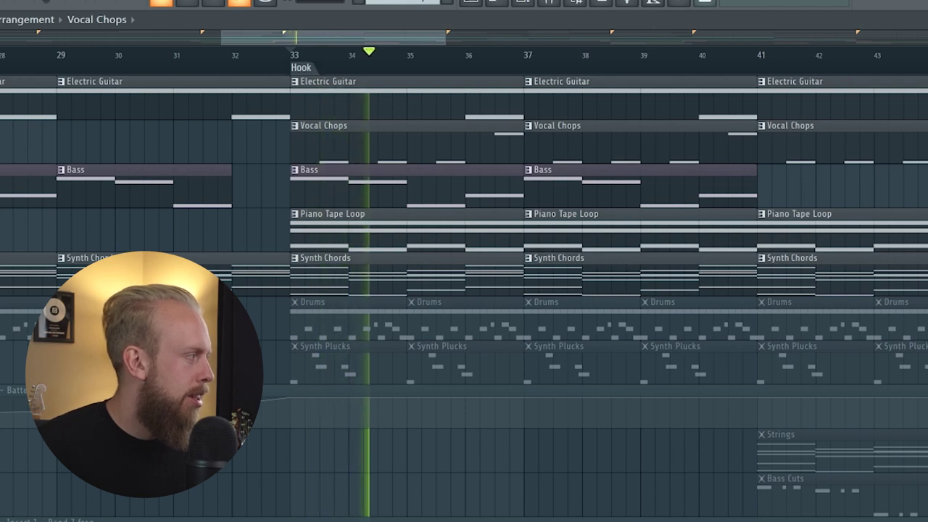
# Step: Unmute the Drums and Synth Plucks tracks and open the Synth Plucks pattern in the piano roll
pyautogui.click(5, 318)
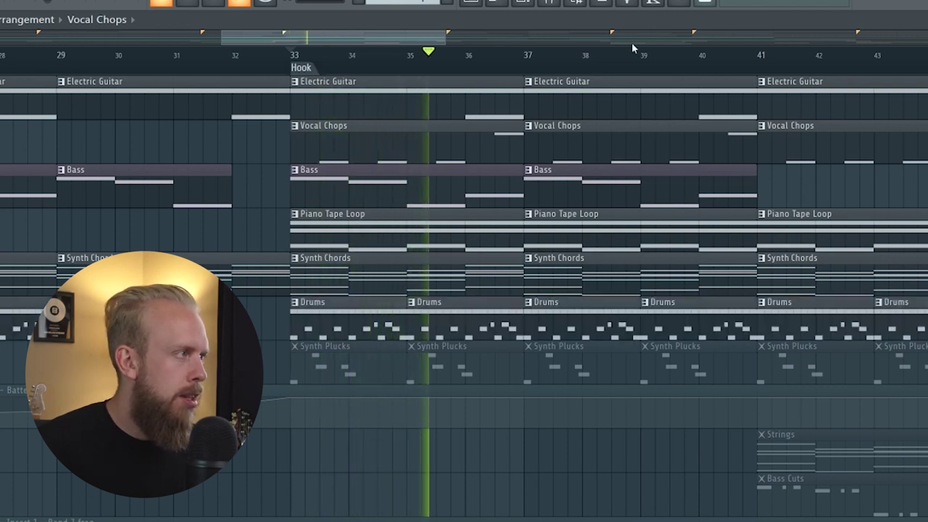
pyautogui.scroll(-3, 522, 72)
pyautogui.scroll(-1, 523, 72)
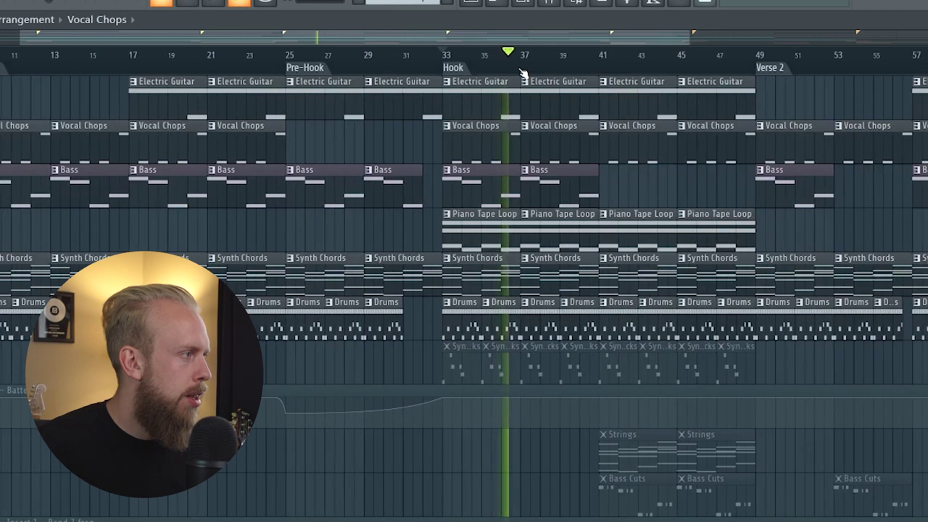
pyautogui.scroll(-2, 522, 73)
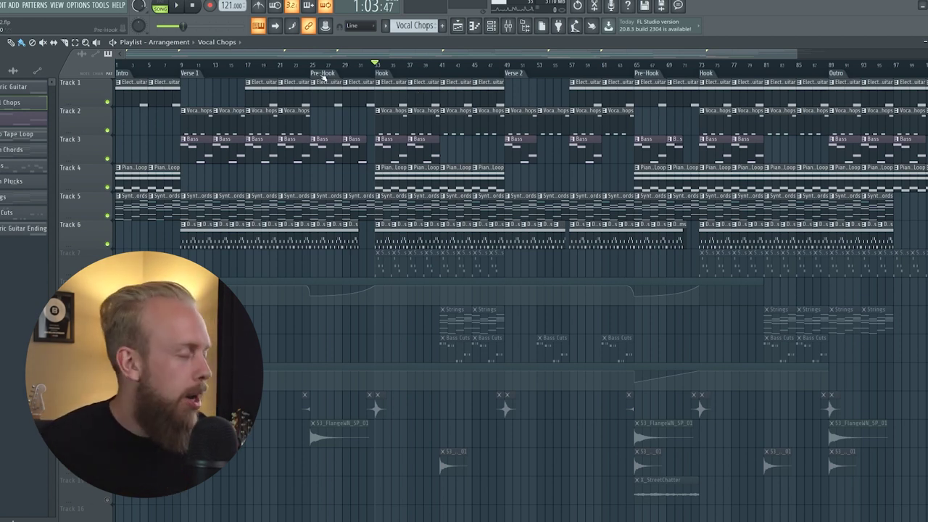
pyautogui.click(108, 272)
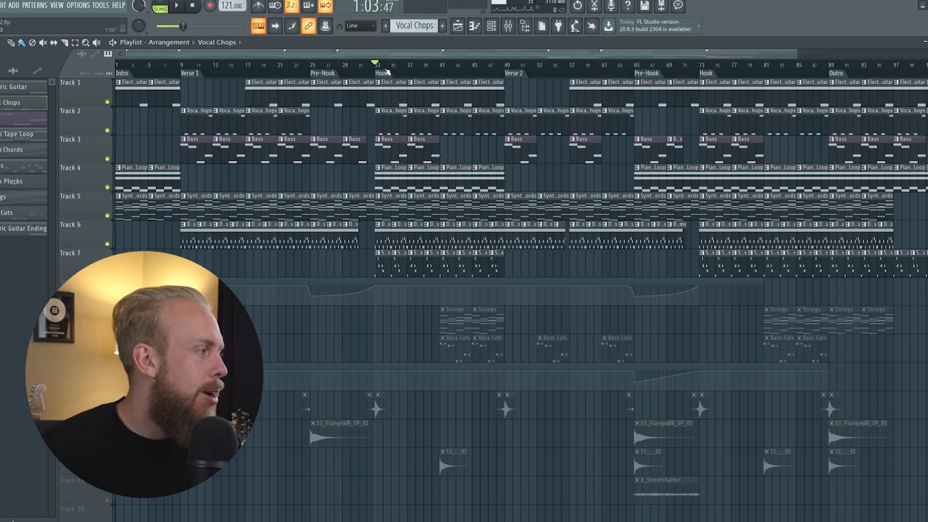
pyautogui.scroll(5, 386, 70)
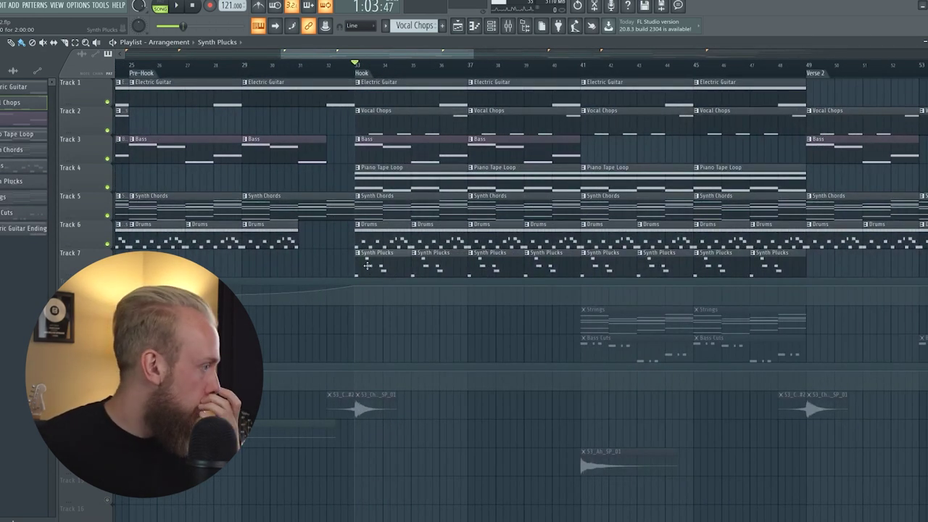
pyautogui.doubleClick(368, 266)
pyautogui.press('l')
pyautogui.press('space')
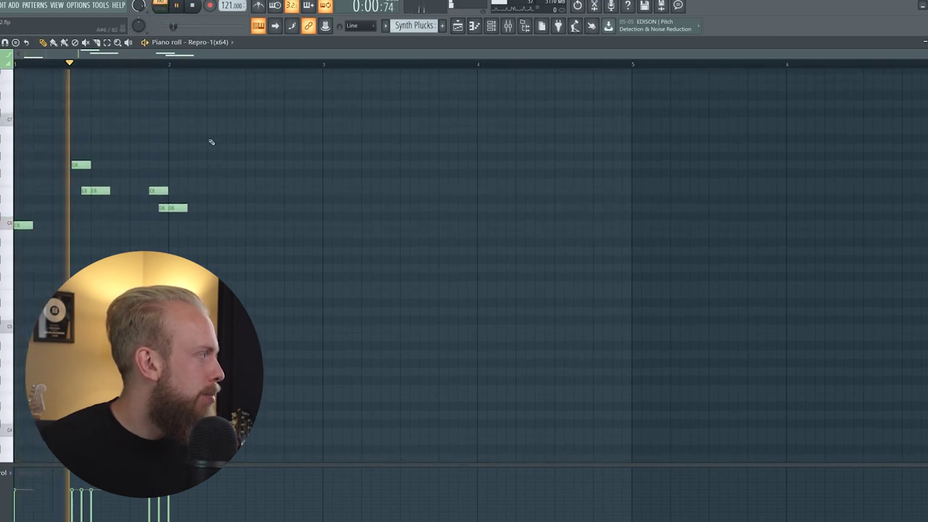
pyautogui.click(458, 28)
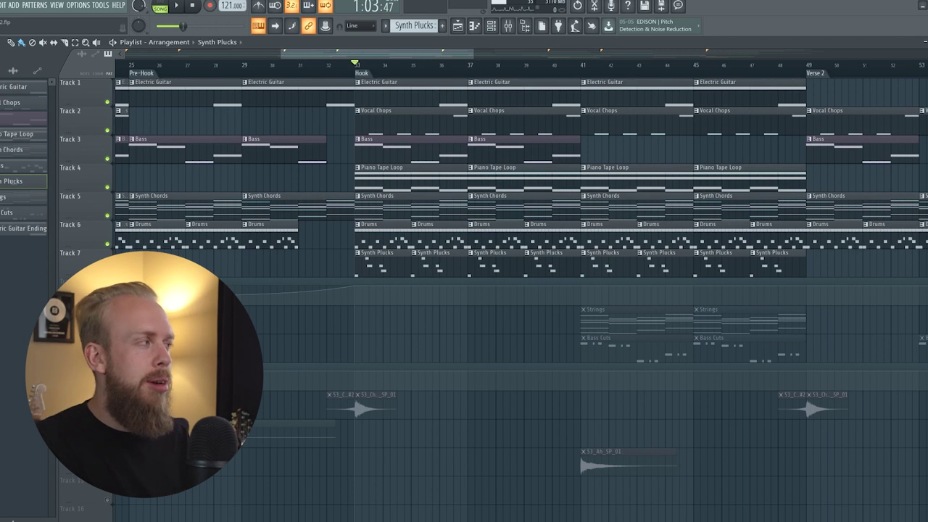
pyautogui.press('space')
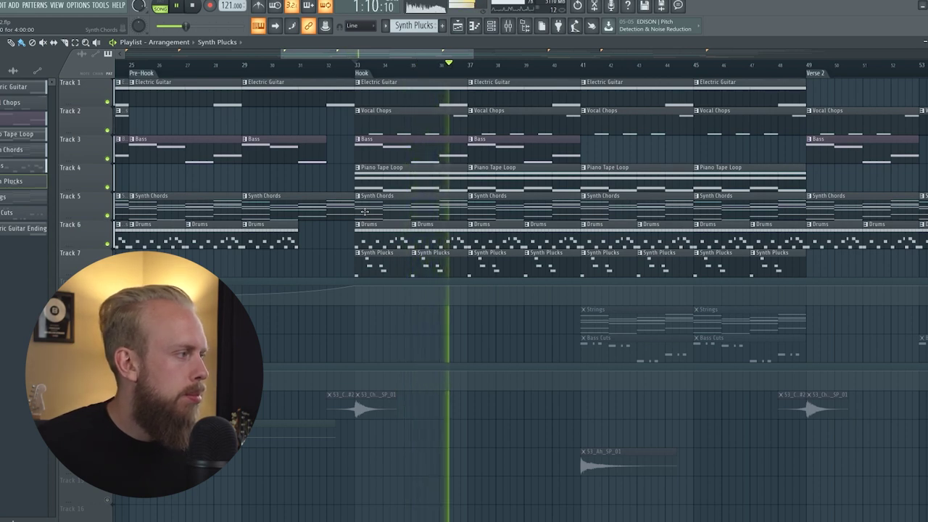
pyautogui.press('space')
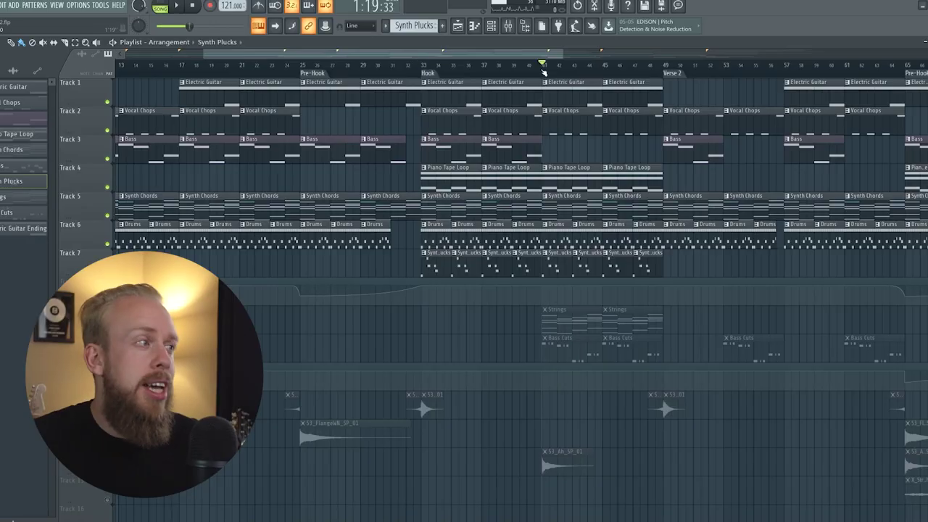
pyautogui.click(107, 329)
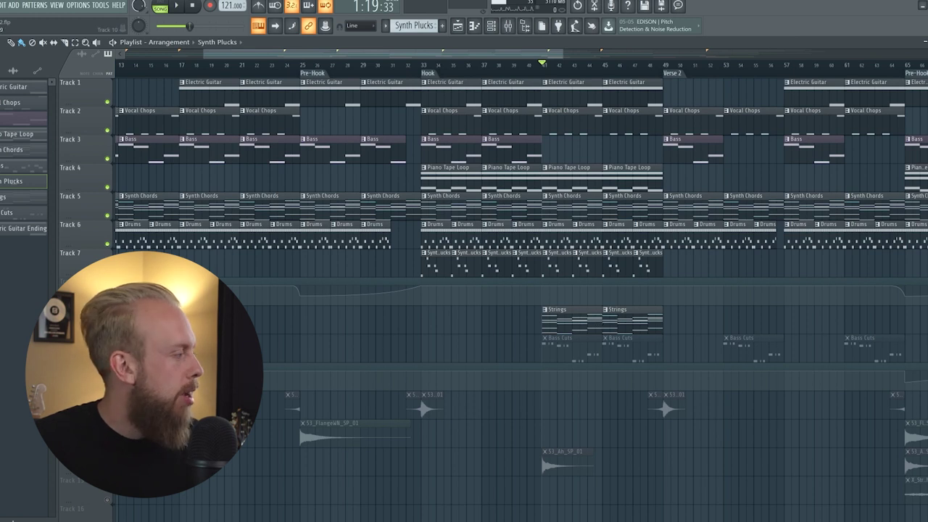
# Step: Solo the Strings track to hear it alone, then solo the Bass track instead
pyautogui.keyDown('ctrl'); pyautogui.click(107, 329); pyautogui.keyUp('ctrl')
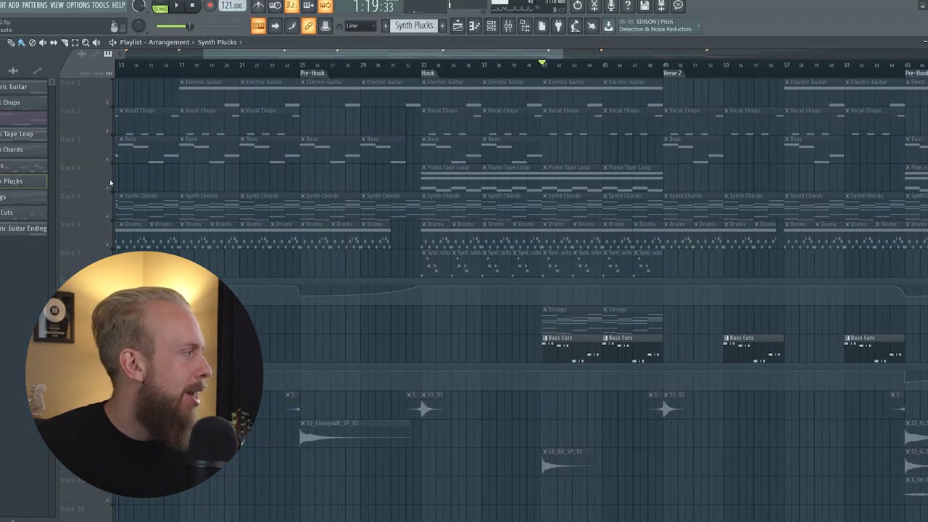
pyautogui.click(107, 159)
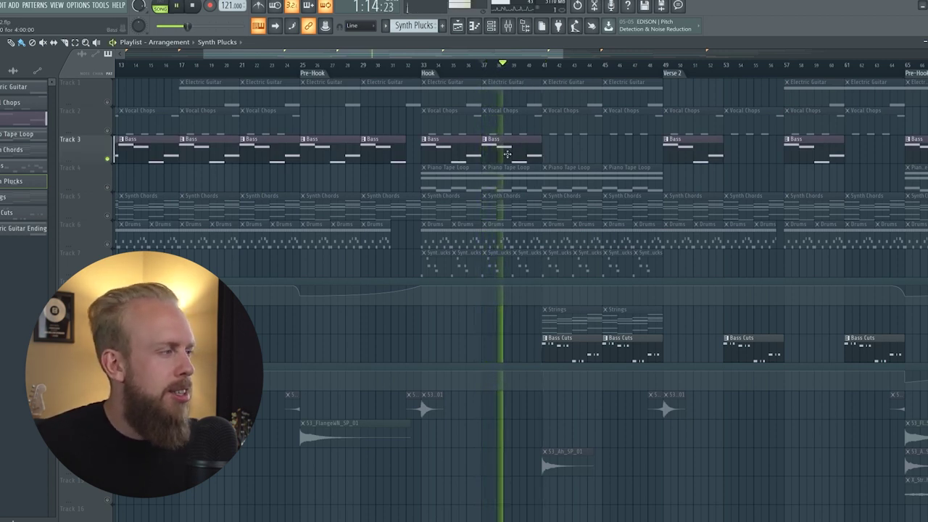
# Step: Play the Bass Cuts pattern in the piano roll, then unsolo so every track plays
pyautogui.press('space')
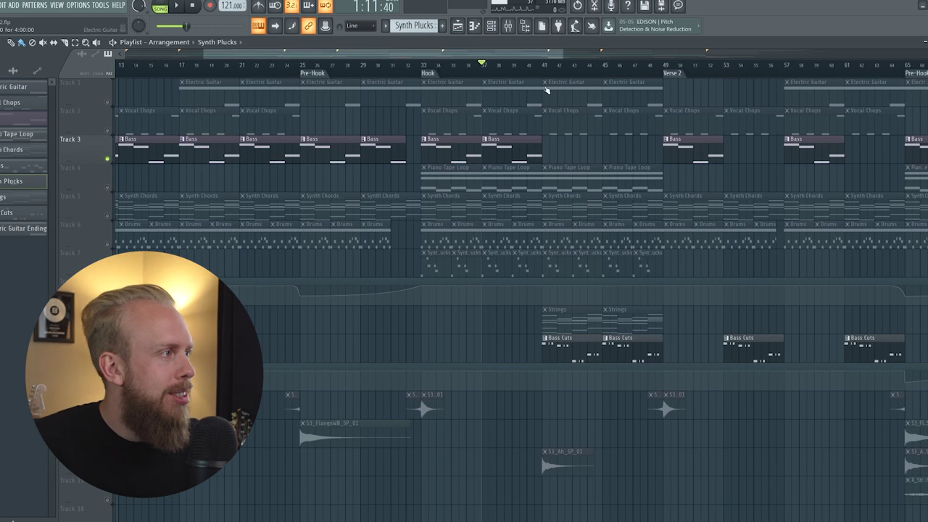
pyautogui.scroll(3, 546, 73)
pyautogui.doubleClick(609, 341)
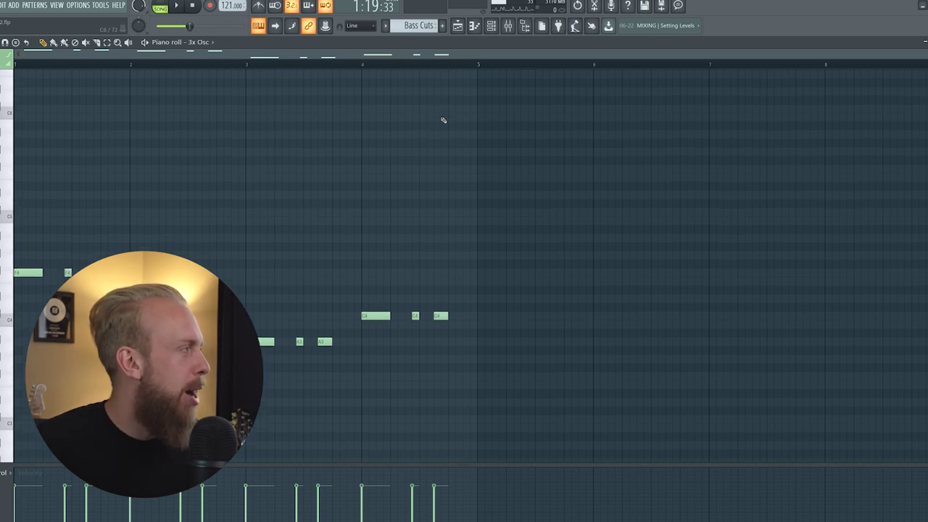
pyautogui.press('space')
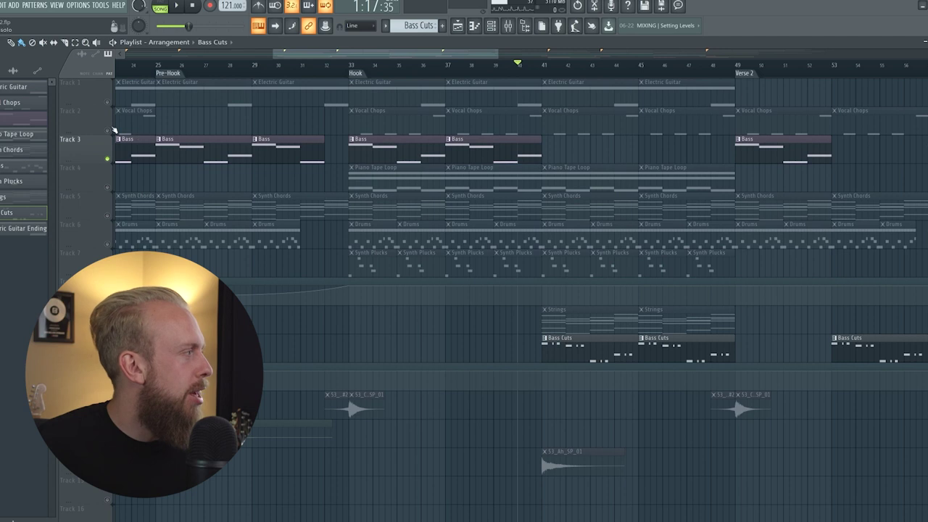
pyautogui.click(109, 131)
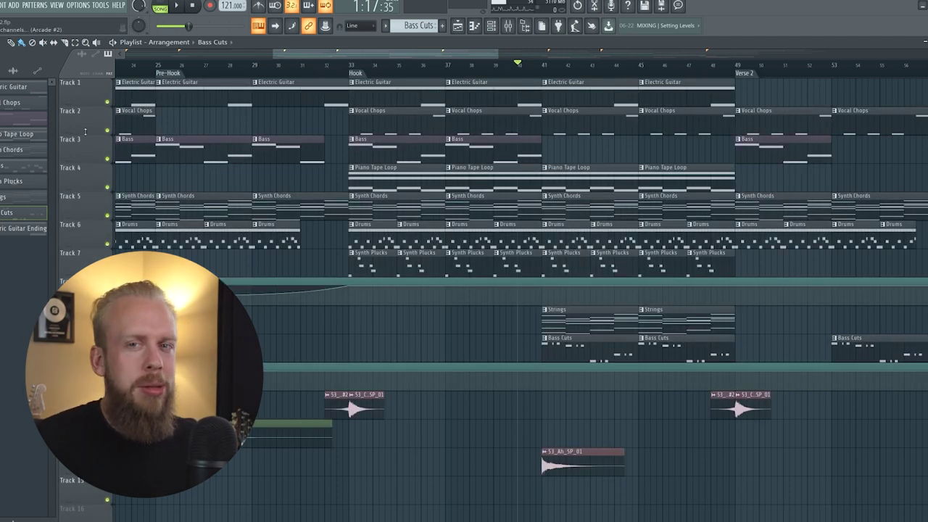
# Step: Play the full arrangement from about bar 39, then jump further into the song
pyautogui.click(495, 68)
pyautogui.press('space')
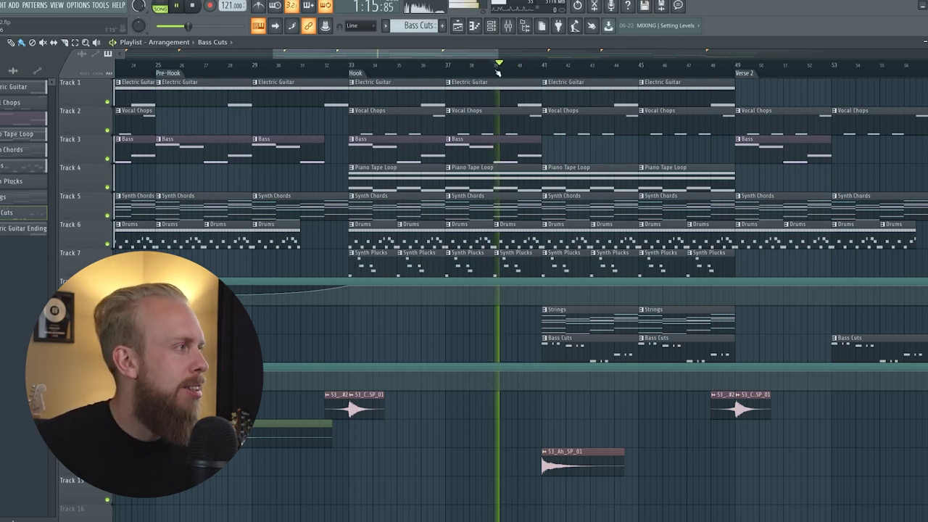
pyautogui.scroll(-1, 472, 51)
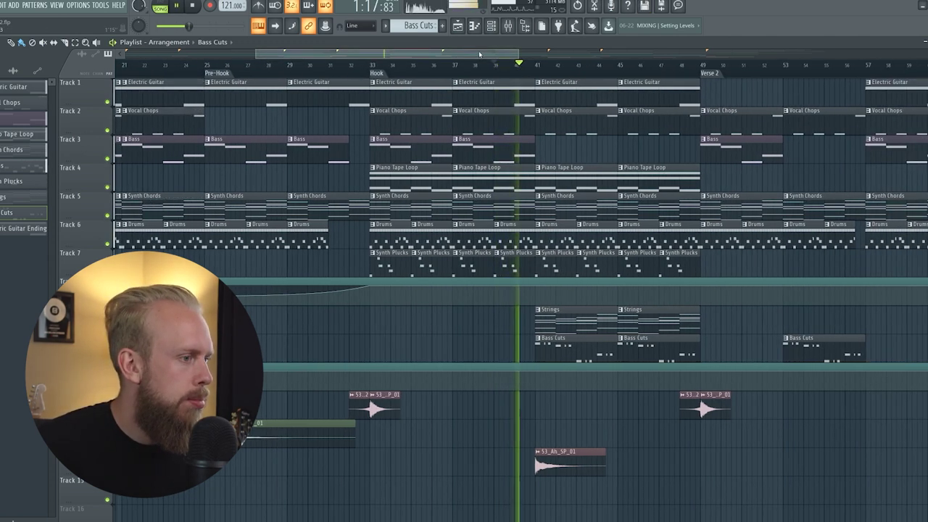
pyautogui.moveTo(472, 51); pyautogui.dragTo(492, 54)
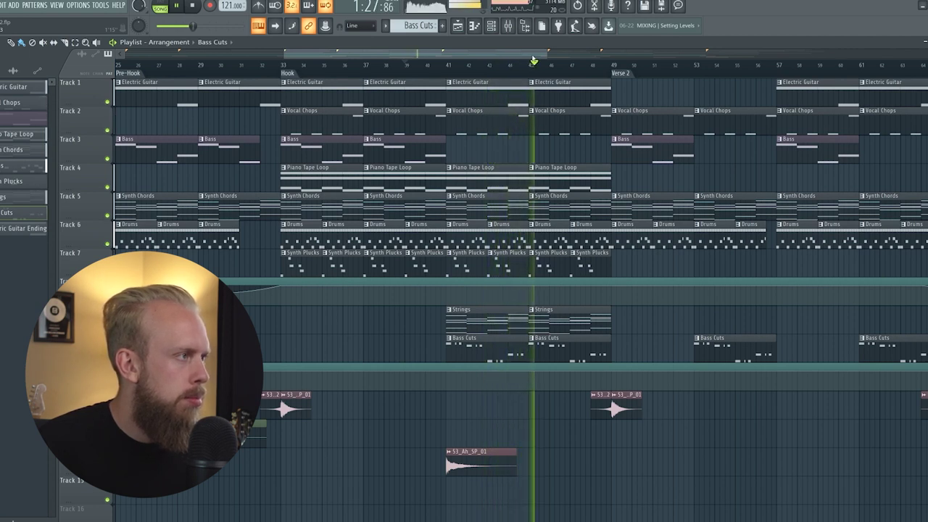
pyautogui.moveTo(529, 58); pyautogui.dragTo(580, 71)
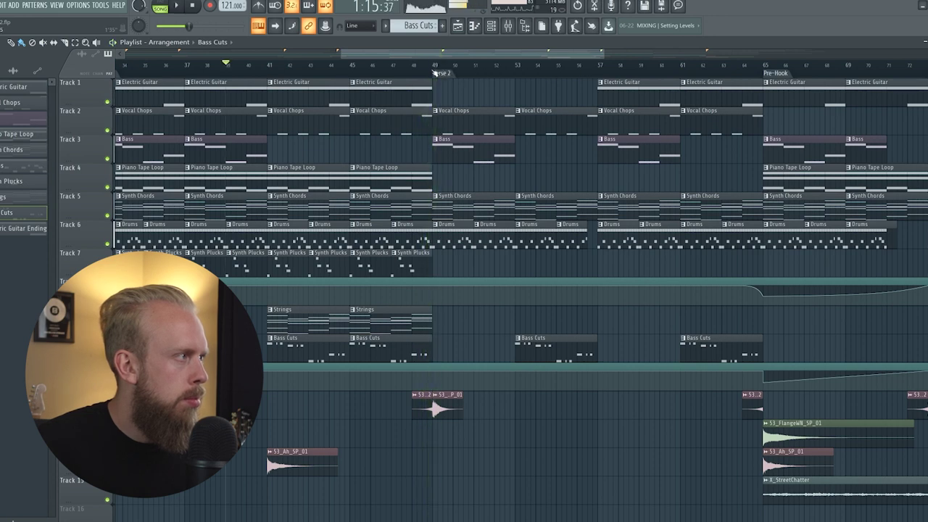
pyautogui.scroll(-4, 452, 75)
pyautogui.click(545, 67)
# Step: Move the playhead back near the song's first bar at the Intro
pyautogui.click(257, 61)
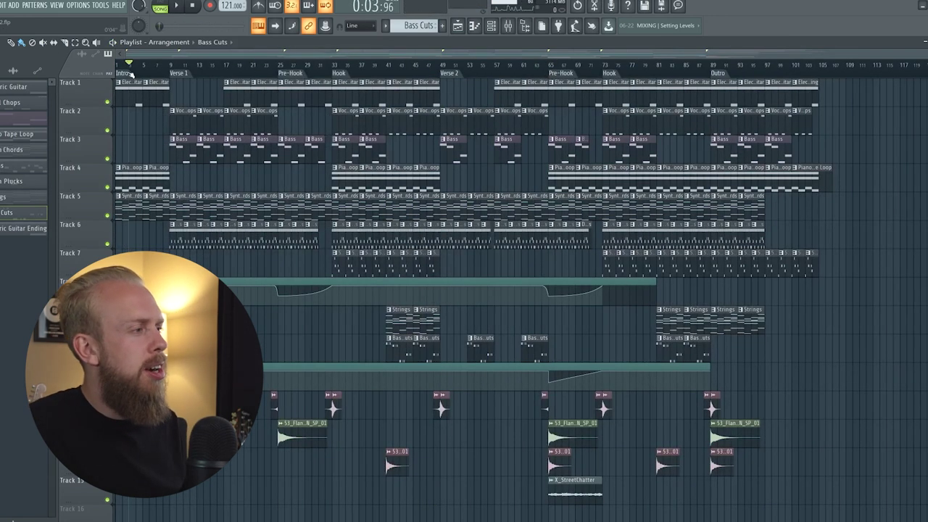